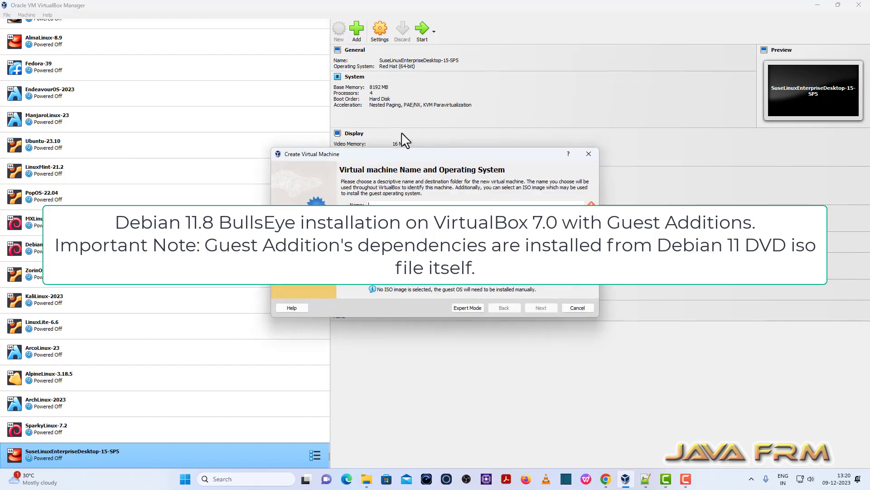
# Name the new VM Debian-11.8 and store it in E:\VirtualBox-VMs.
pyautogui.write('Deb')
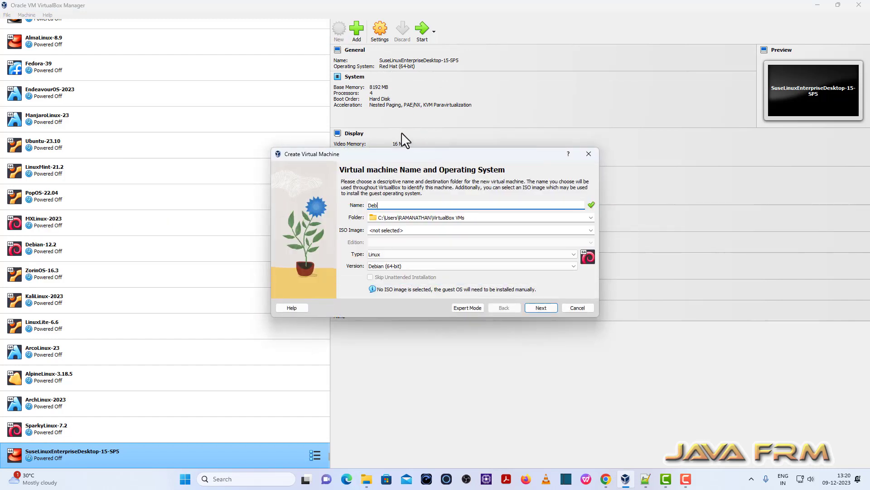
pyautogui.write('ian-11.8')
pyautogui.click(559, 218)
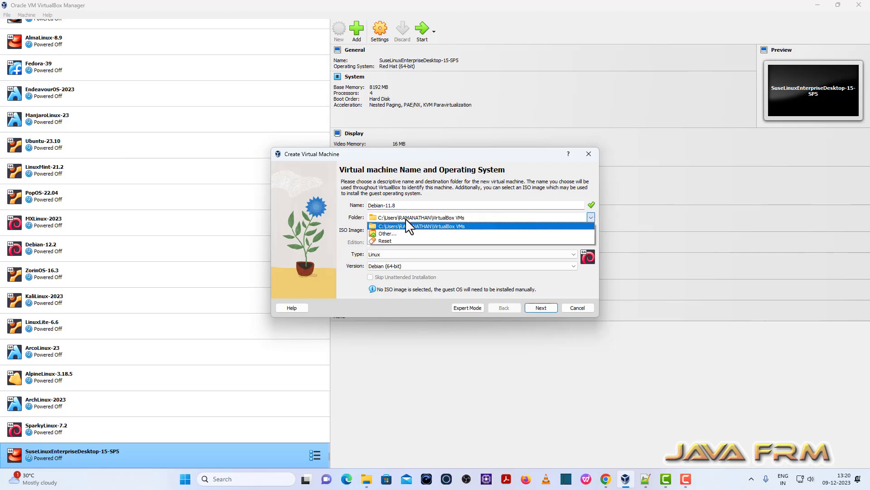
pyautogui.click(394, 233)
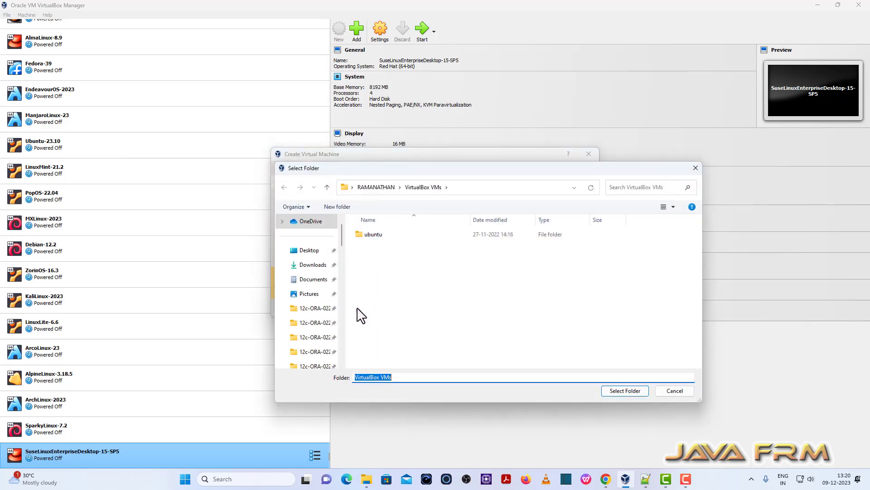
pyautogui.scroll(-7, 336, 361)
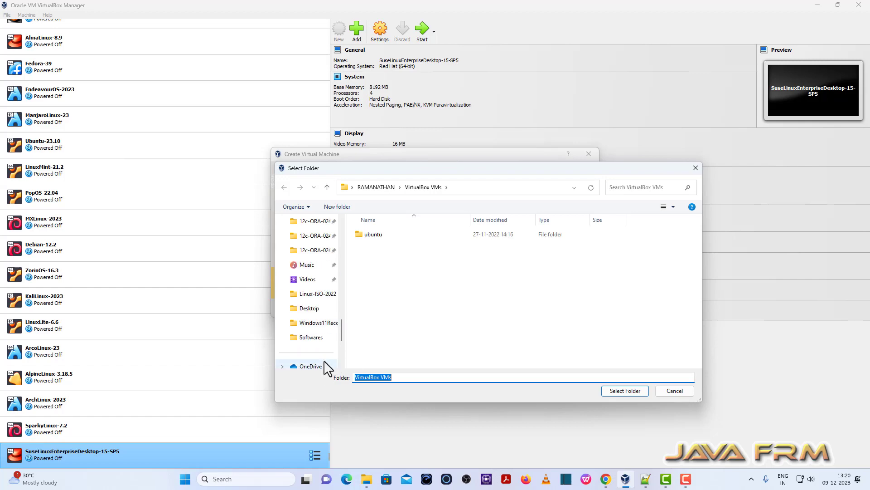
pyautogui.click(329, 308)
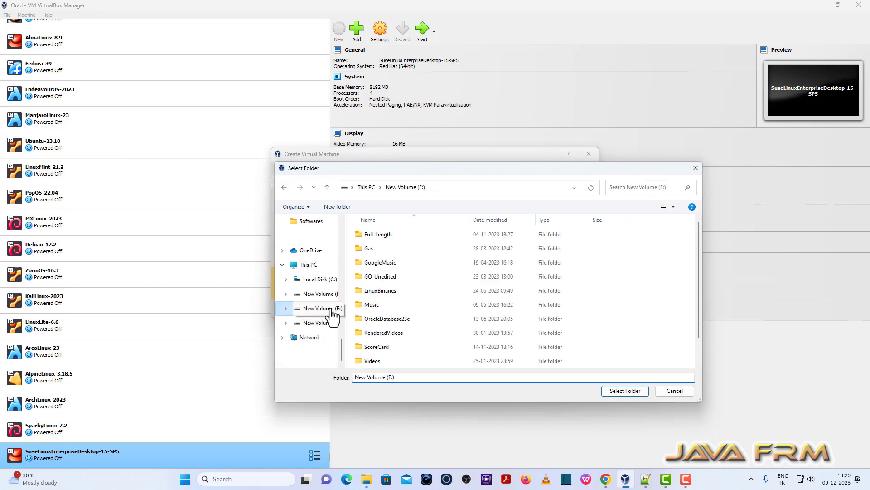
pyautogui.scroll(-2, 383, 344)
pyautogui.click(382, 349)
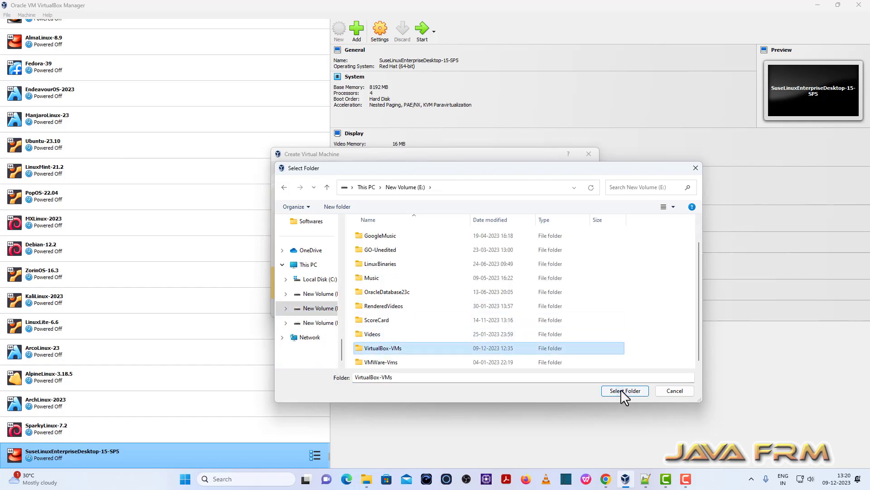
pyautogui.click(622, 390)
# Attach the debian-11.8.0-amd64-DVD-1.iso image as the installation ISO.
pyautogui.click(591, 230)
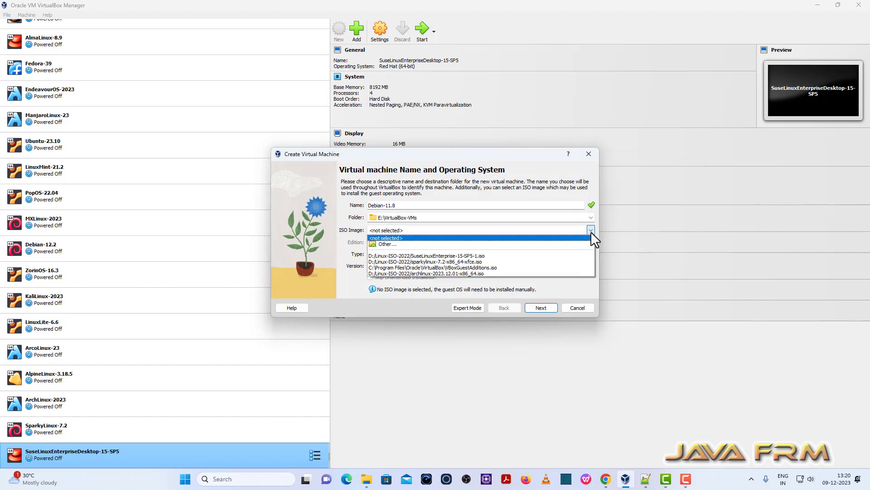
pyautogui.click(385, 244)
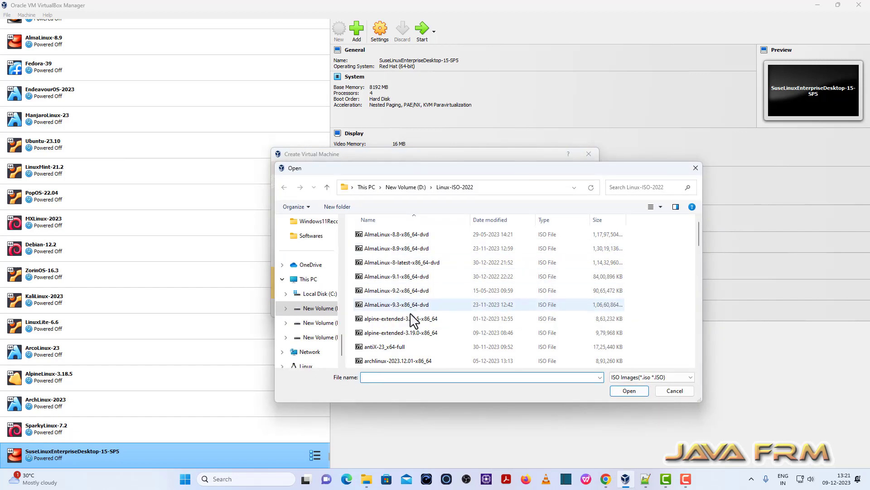
pyautogui.scroll(-3, 410, 319)
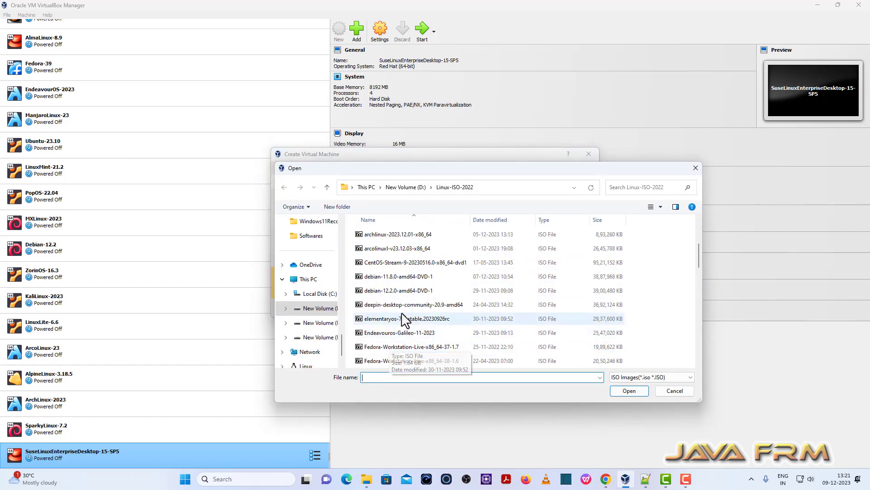
pyautogui.click(405, 277)
pyautogui.click(624, 388)
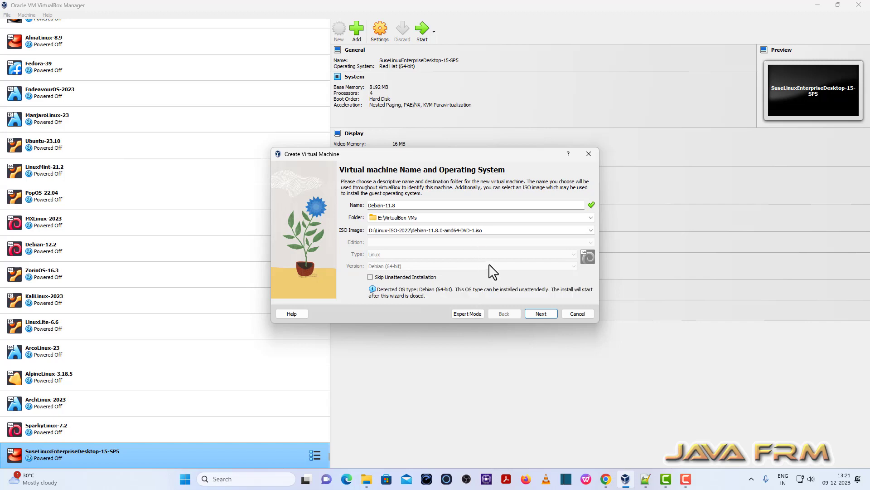
# Skip unattended installation and give the VM 8192 MB memory and 4 processors.
pyautogui.click(391, 277)
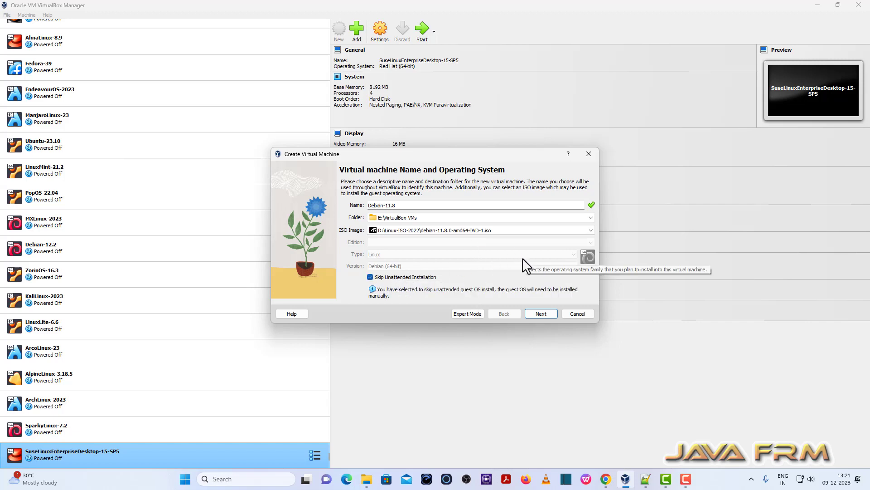
pyautogui.click(541, 313)
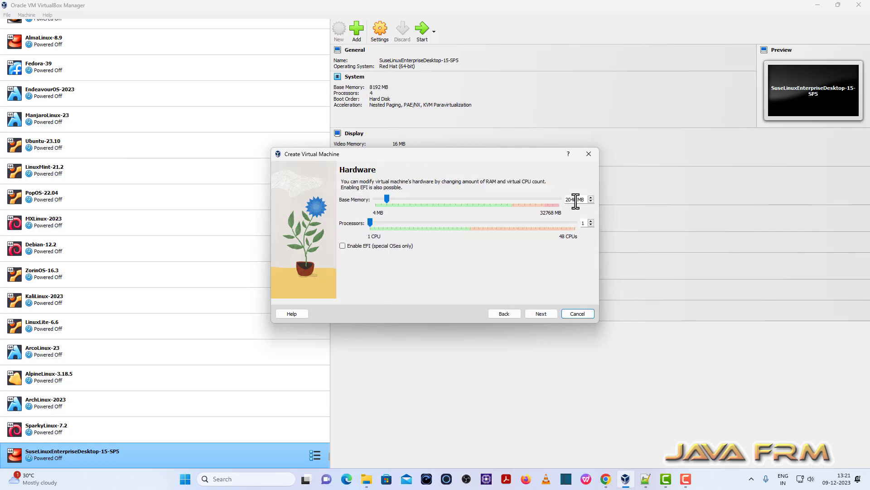
pyautogui.moveTo(576, 200); pyautogui.dragTo(374, 200)
pyautogui.write('8192')
pyautogui.click(591, 220)
pyautogui.click(591, 220)
pyautogui.click(591, 220)
# Set the virtual disk size to 40 GB and finish creating the VM.
pyautogui.click(543, 316)
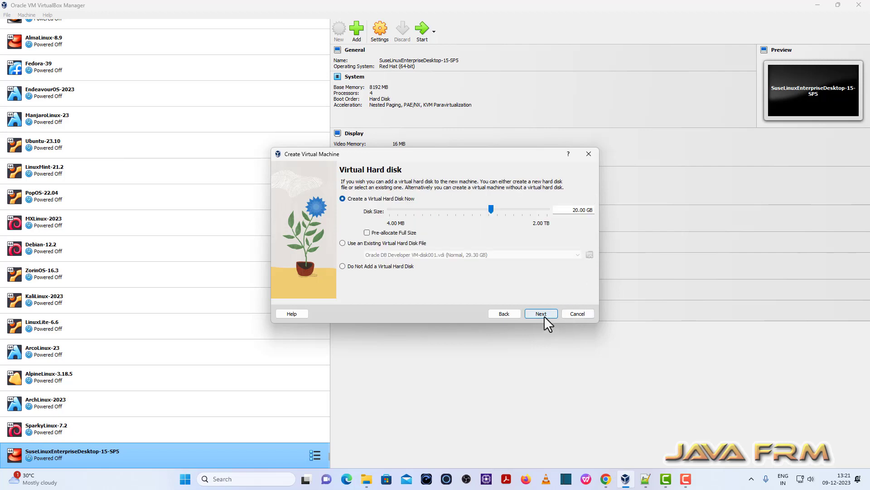
pyautogui.moveTo(575, 209); pyautogui.dragTo(572, 210)
pyautogui.write('4')
pyautogui.click(546, 313)
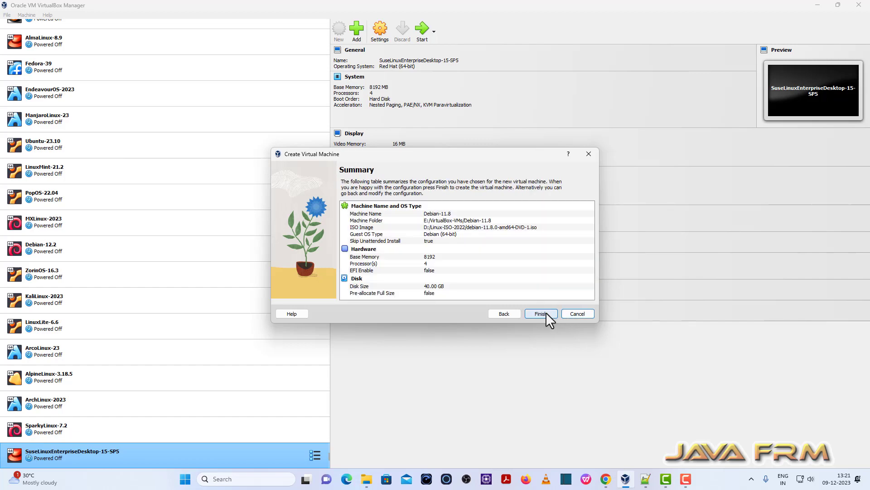
pyautogui.click(541, 313)
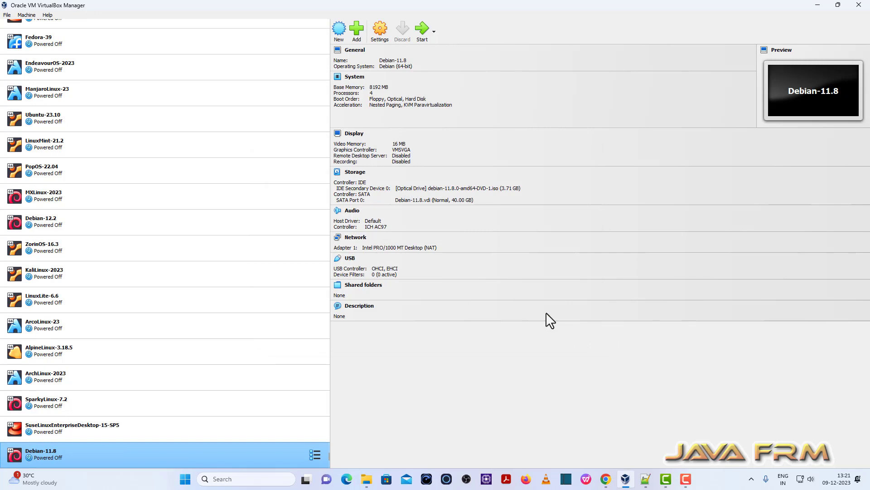
# In System settings, set the boot order to Optical first, then Hard Disk.
pyautogui.click(381, 35)
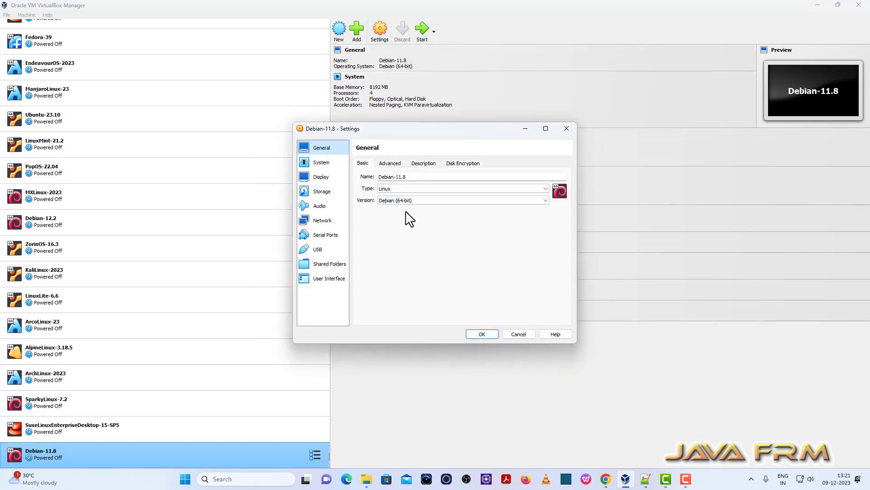
pyautogui.click(322, 163)
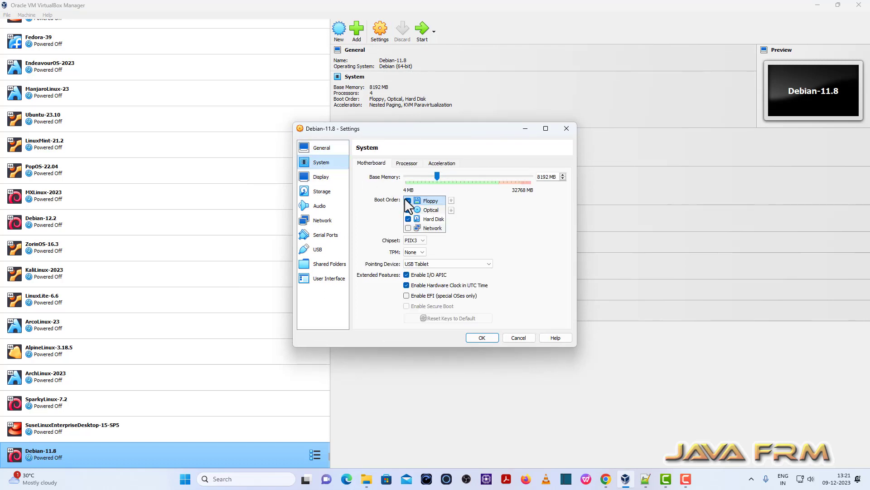
pyautogui.click(431, 210)
pyautogui.click(451, 201)
pyautogui.click(431, 219)
pyautogui.click(451, 200)
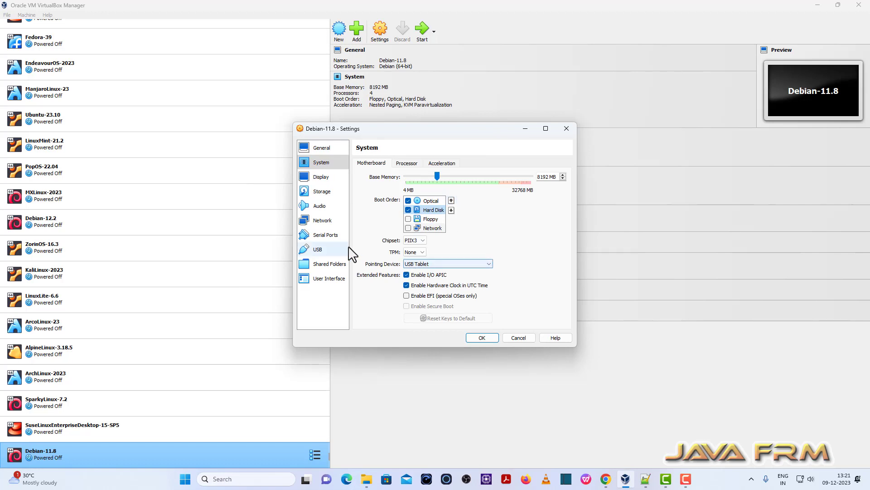
# Check the advanced network adapter options, save the settings and start Debian-11.8.
pyautogui.click(318, 224)
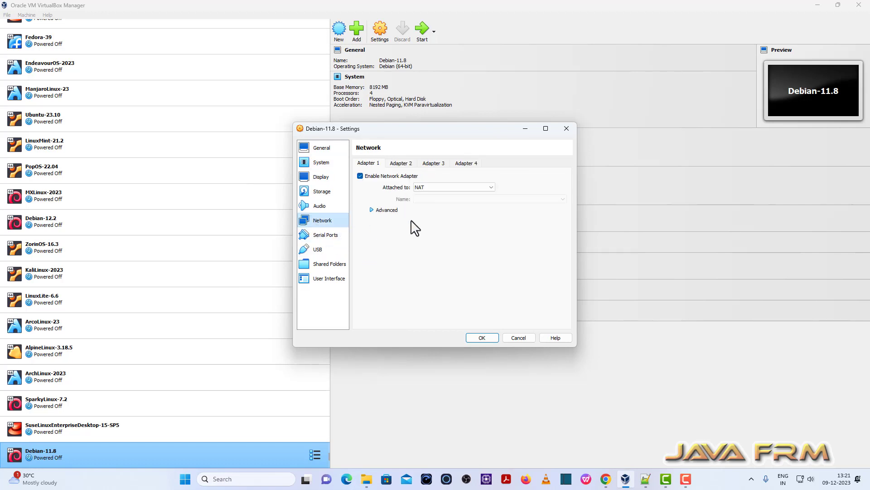
pyautogui.click(389, 209)
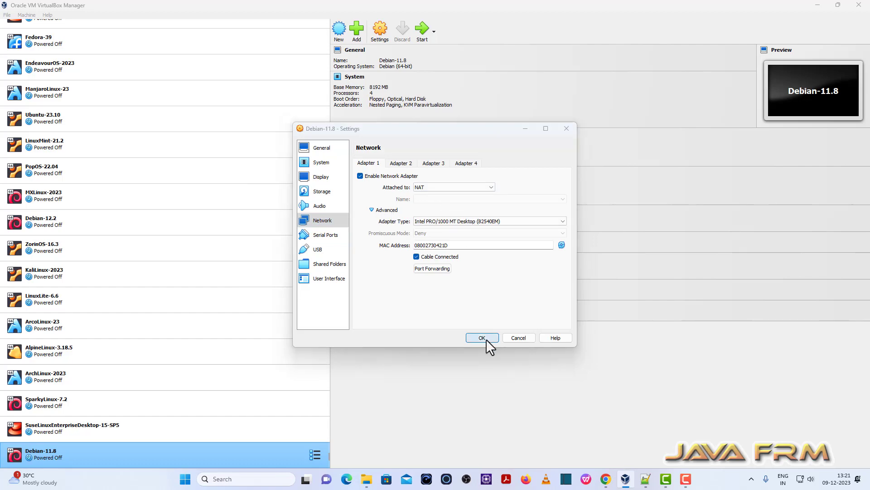
pyautogui.click(484, 338)
pyautogui.click(422, 28)
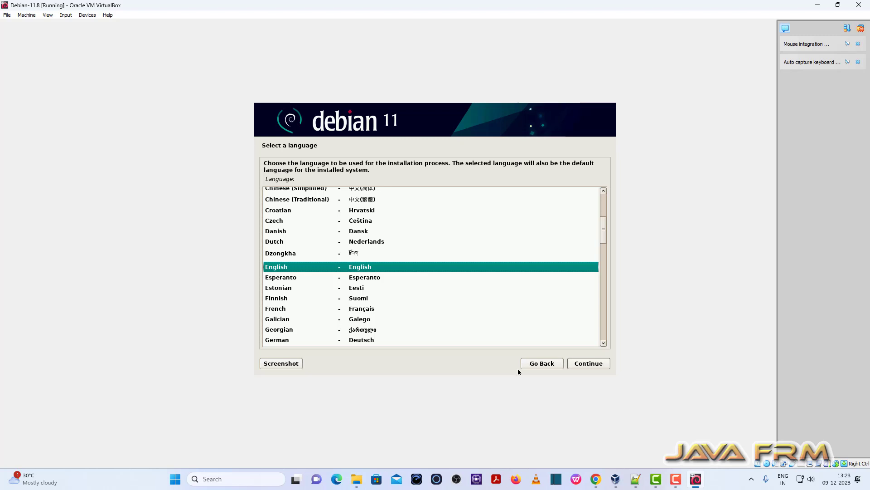
# Choose English language, India as location and the American English keymap.
pyautogui.click(585, 365)
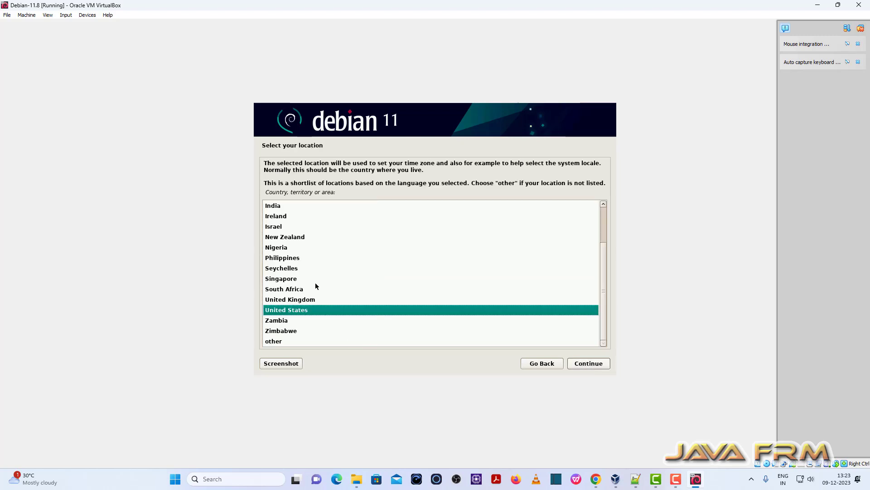
pyautogui.click(285, 210)
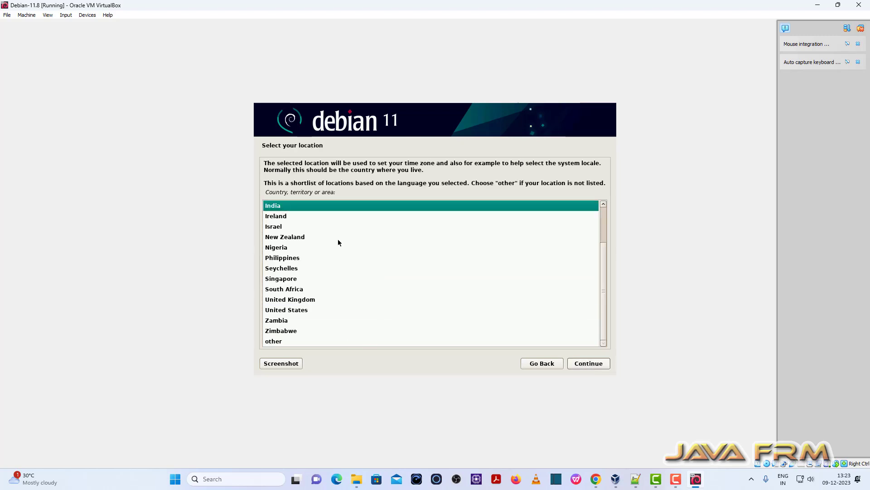
pyautogui.click(595, 366)
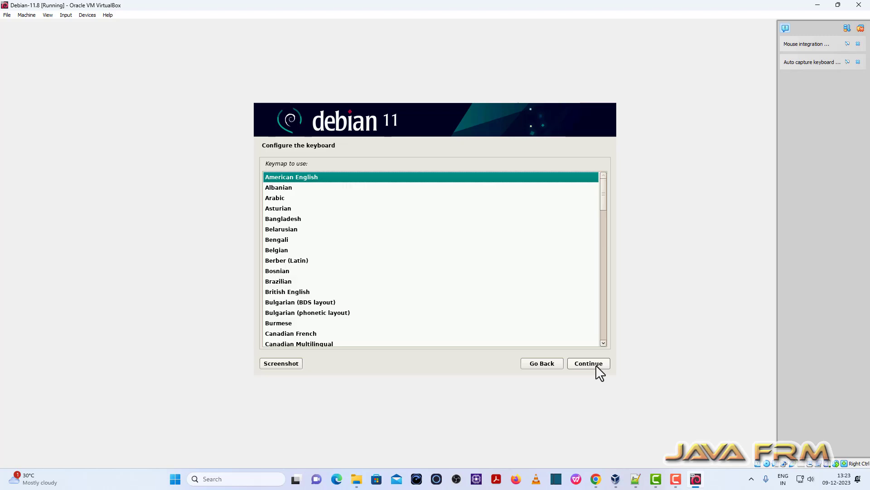
pyautogui.click(596, 365)
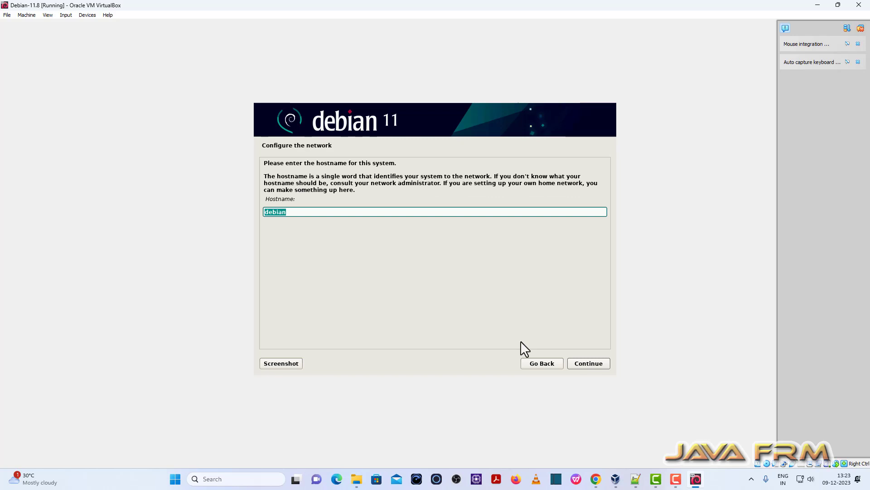
# Set hostname debian-11, leave the domain empty and type the root password.
pyautogui.write('debian-11')
pyautogui.click(592, 365)
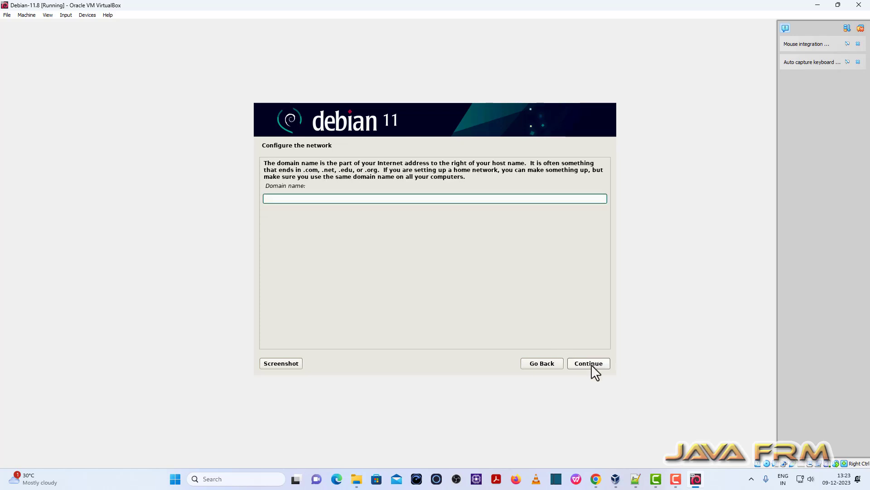
pyautogui.click(592, 366)
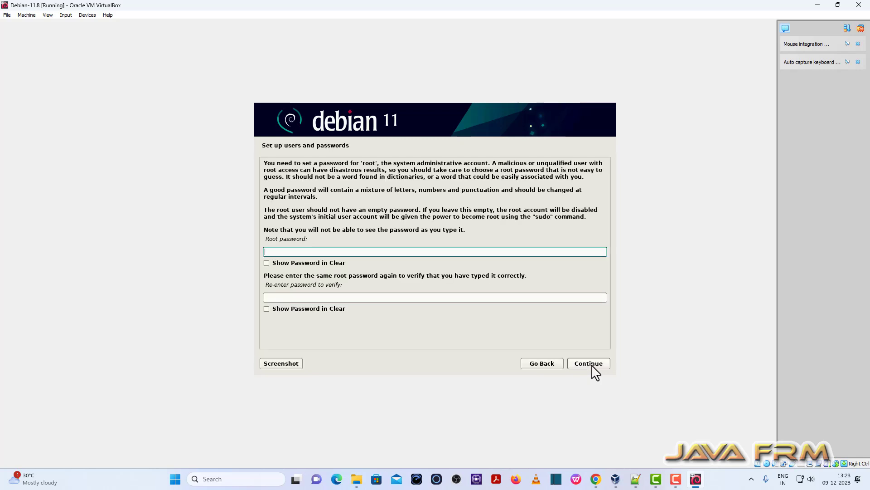
pyautogui.write('••••••••••')
pyautogui.press('Tab')
pyautogui.press('Tab')
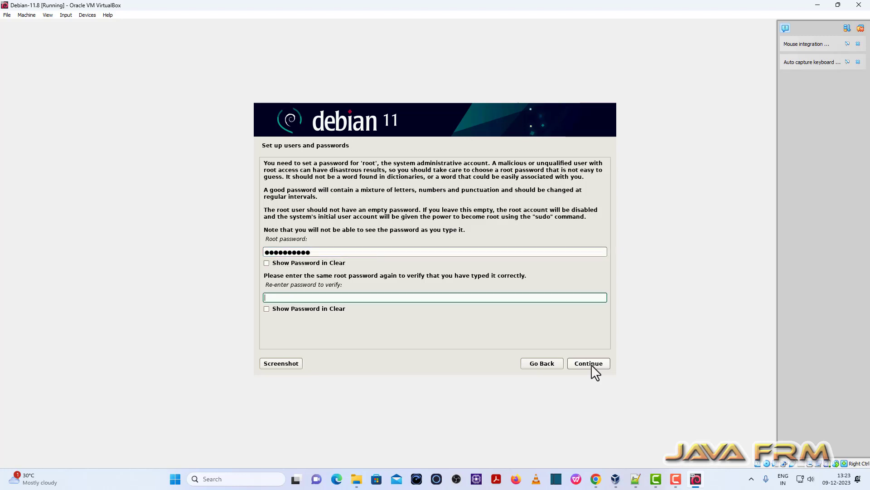
pyautogui.write('••••••••••')
# Enter the user's full name, accept the suggested username and type the user password twice.
pyautogui.click(601, 364)
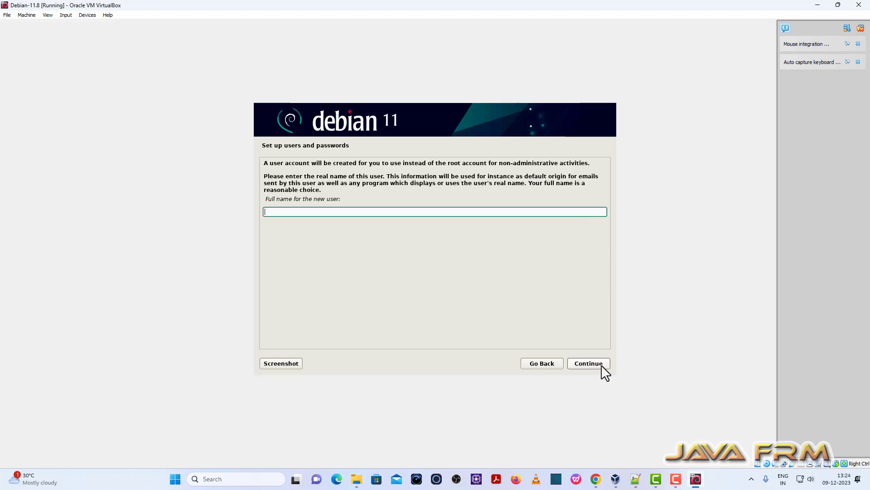
pyautogui.write('javafrm')
pyautogui.click(601, 365)
pyautogui.click(602, 364)
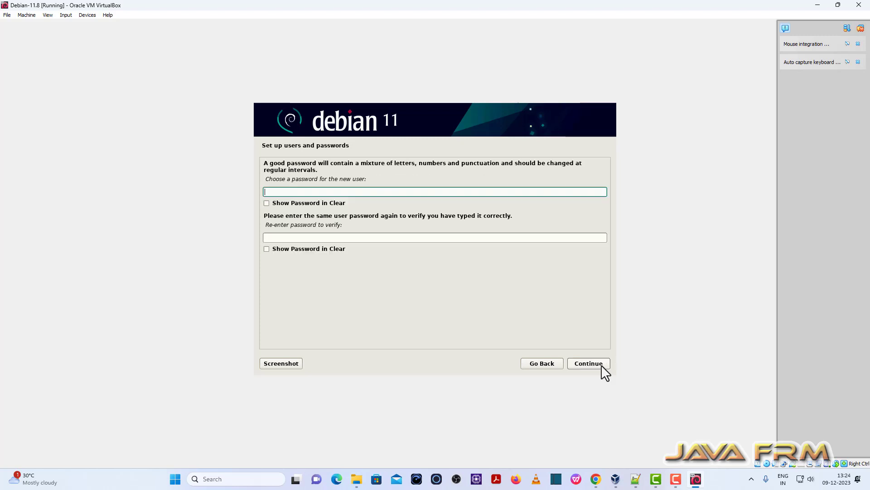
pyautogui.click(356, 237)
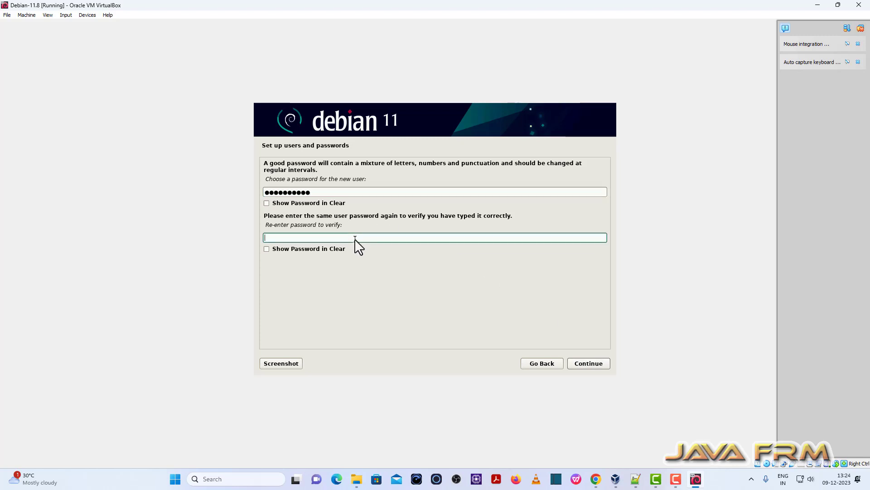
pyautogui.click(597, 364)
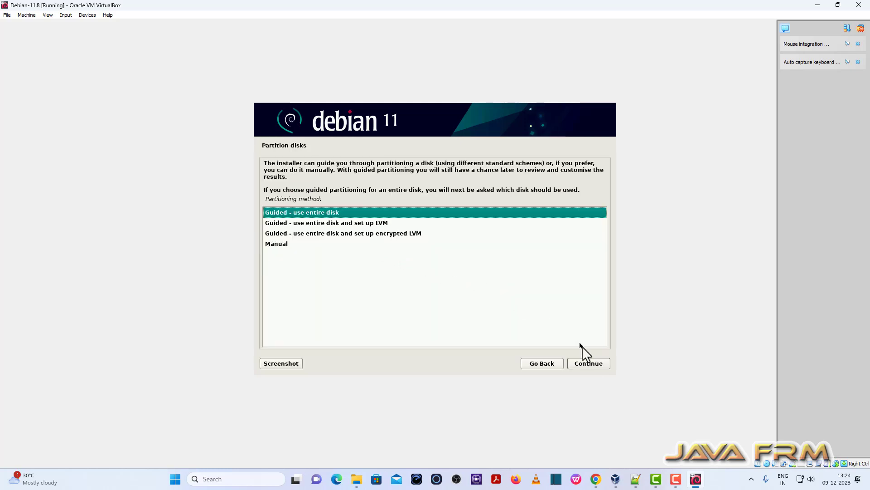
# Guided-partition the 42.9 GB disk with all files in one partition and write the changes.
pyautogui.click(589, 363)
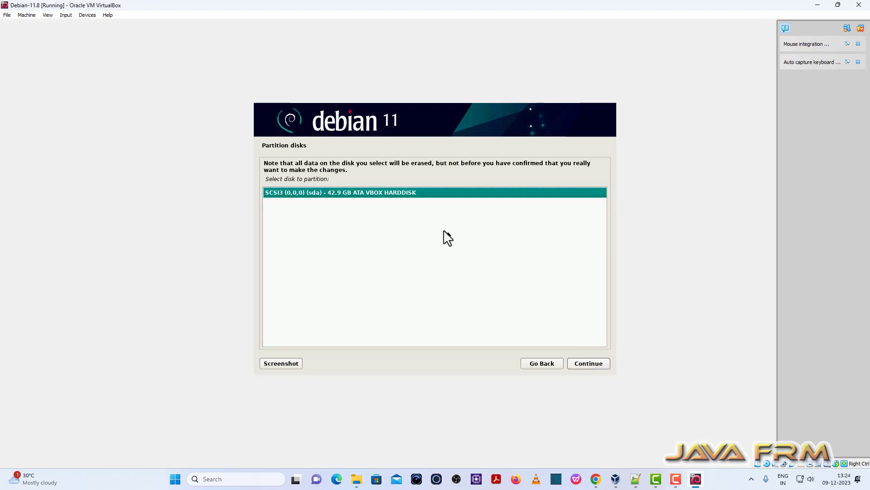
pyautogui.click(589, 363)
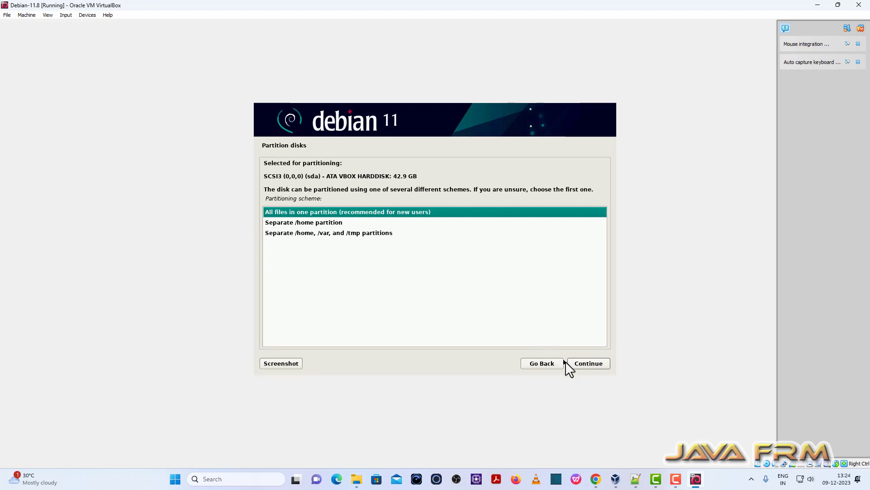
pyautogui.click(587, 364)
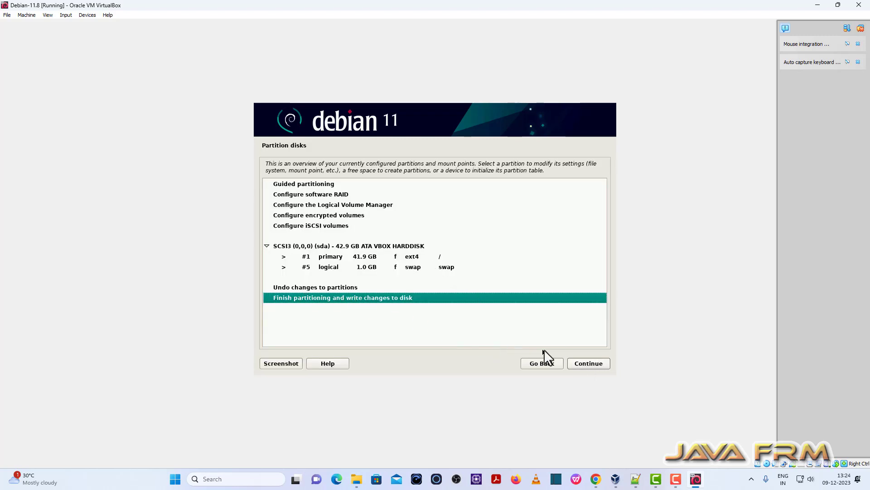
pyautogui.click(589, 364)
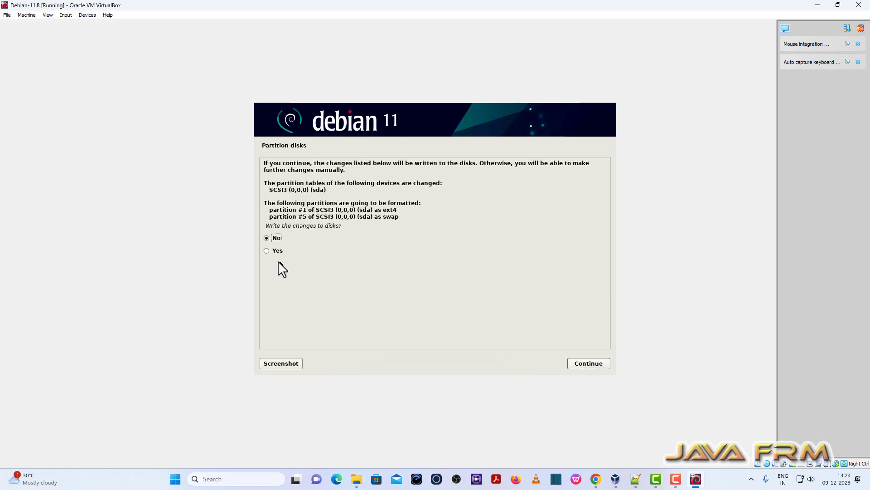
pyautogui.click(580, 364)
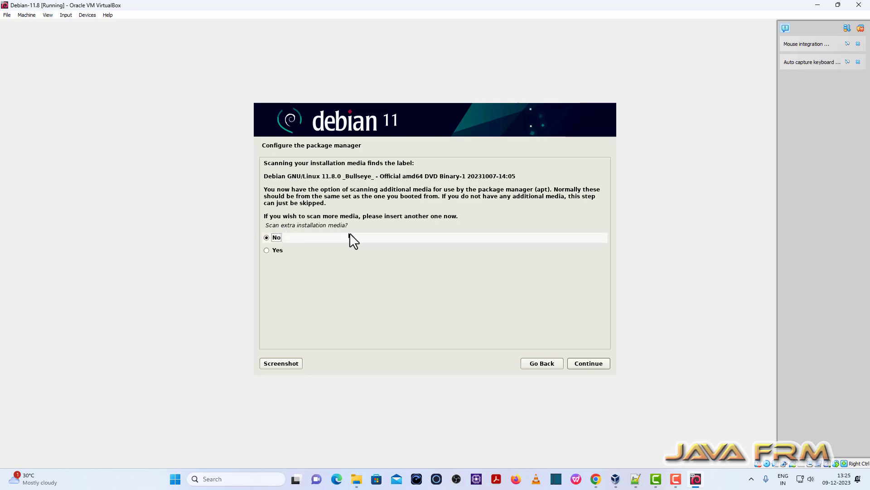
# Skip scanning extra media and choose to use a network mirror.
pyautogui.click(594, 364)
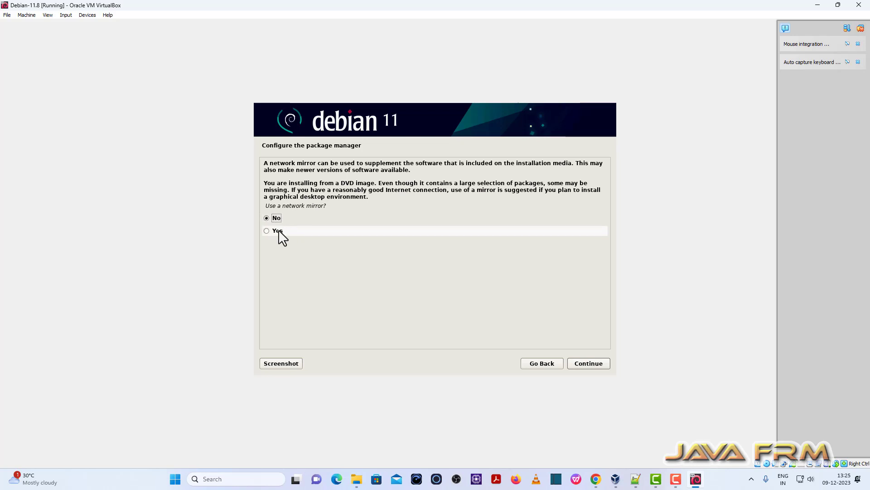
pyautogui.click(278, 232)
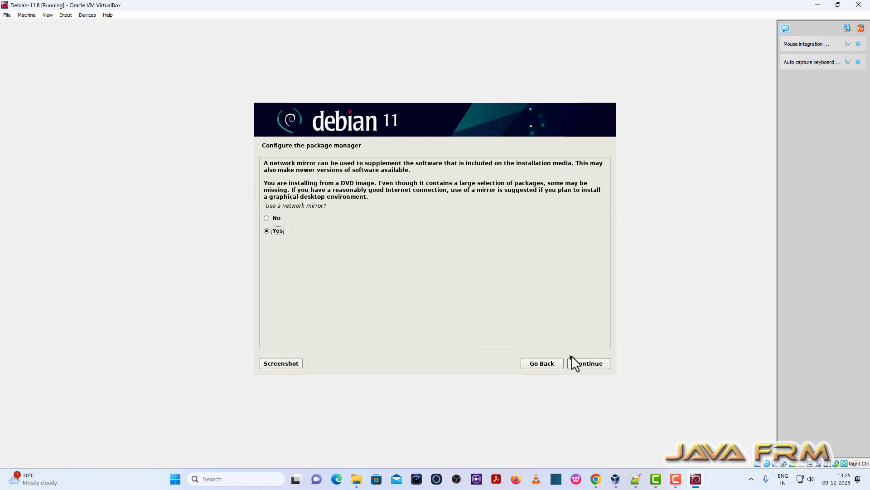
pyautogui.click(586, 363)
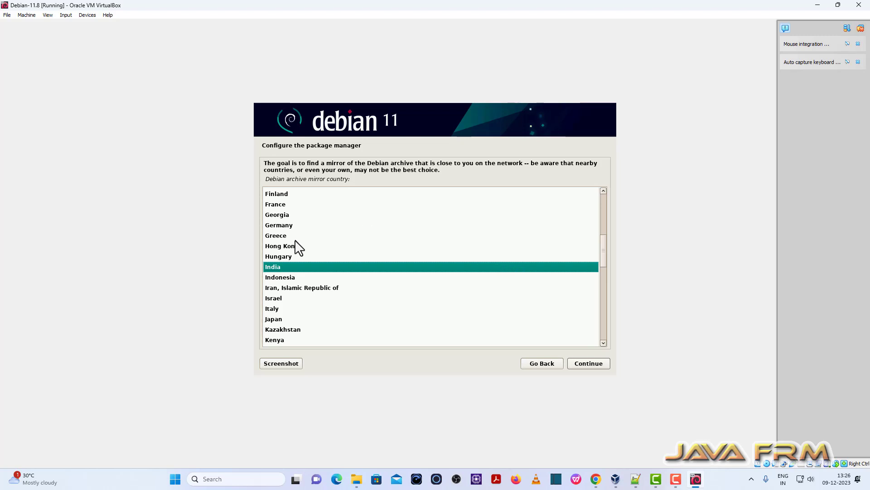
# Pick the Netherlands mirror deb.debian.org with no HTTP proxy.
pyautogui.scroll(-2, 299, 290)
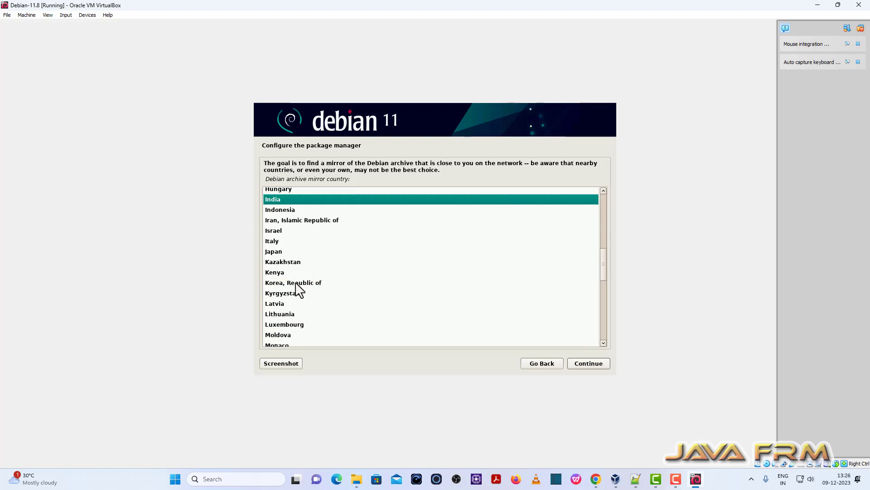
pyautogui.scroll(-2, 298, 289)
pyautogui.click(301, 290)
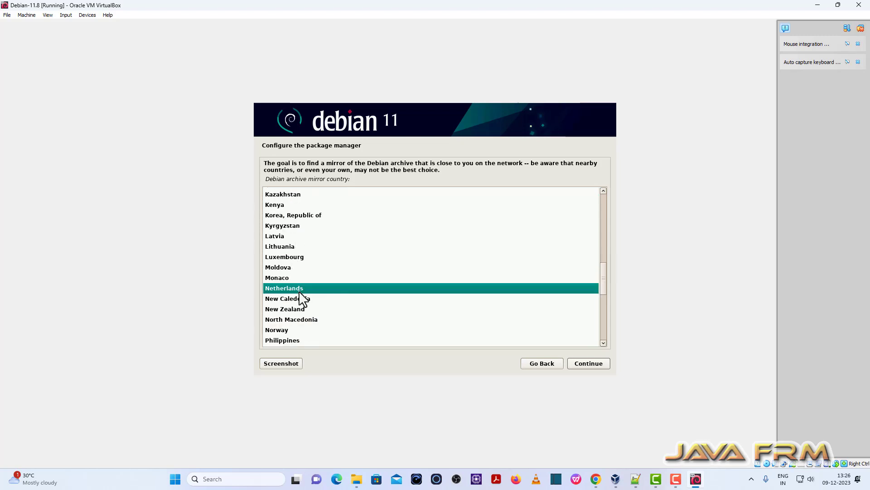
pyautogui.click(588, 364)
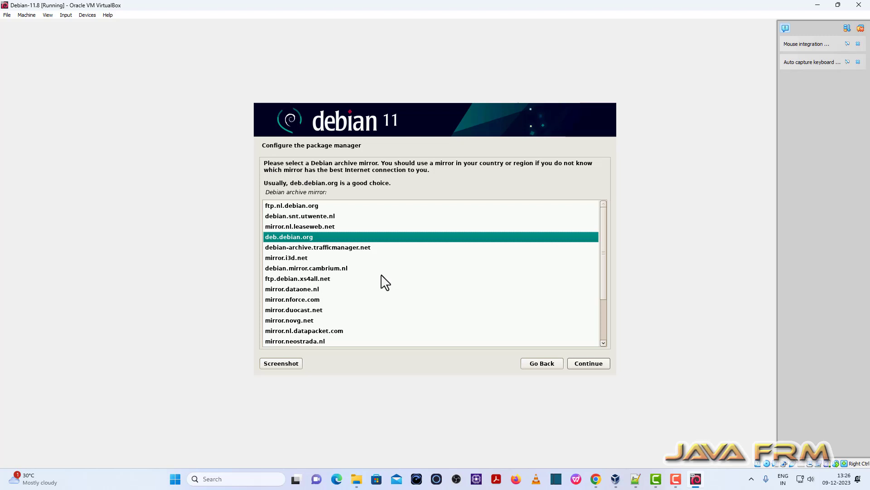
pyautogui.scroll(-2, 384, 282)
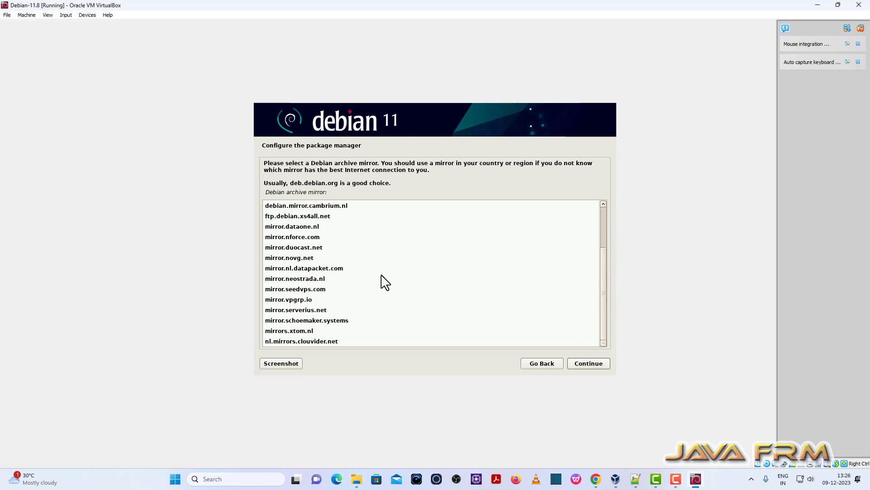
pyautogui.scroll(2, 385, 282)
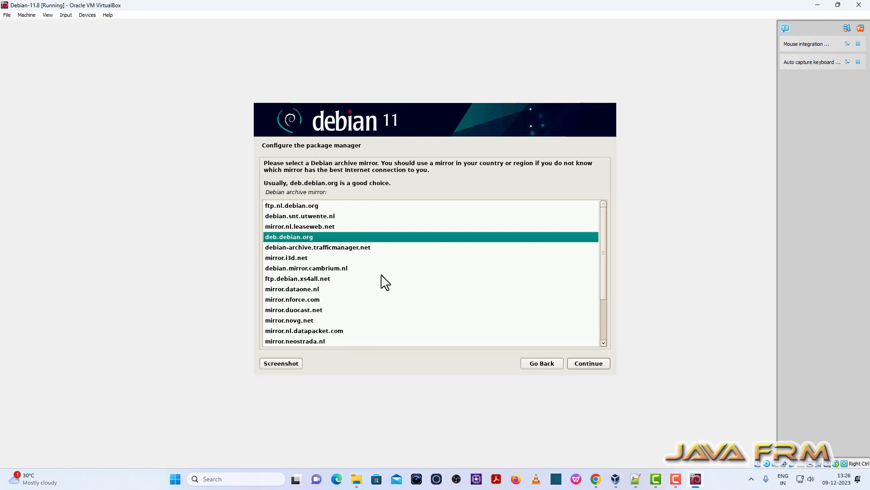
pyautogui.click(581, 365)
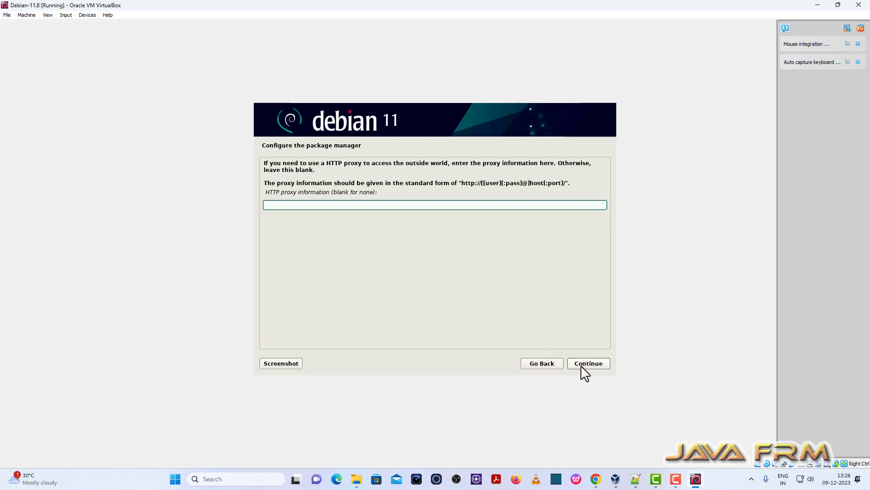
pyautogui.click(580, 366)
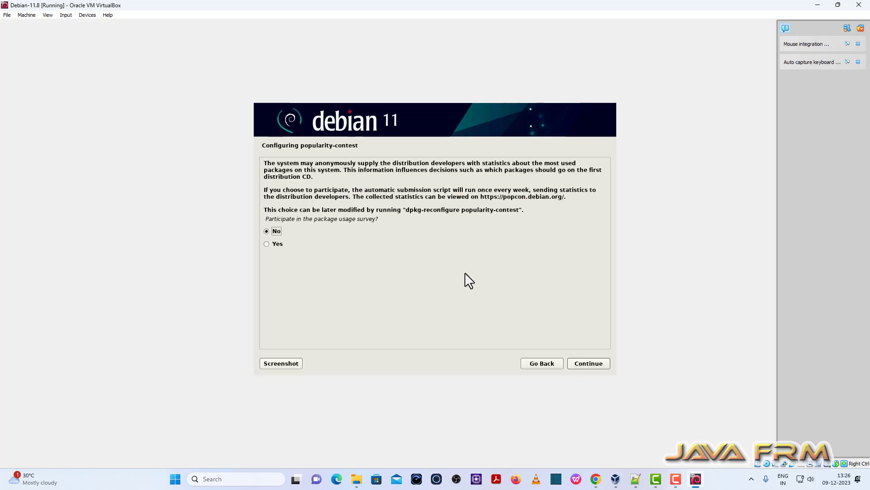
# Decline the popularity survey and add SSH server to GNOME and standard system utilities.
pyautogui.click(599, 364)
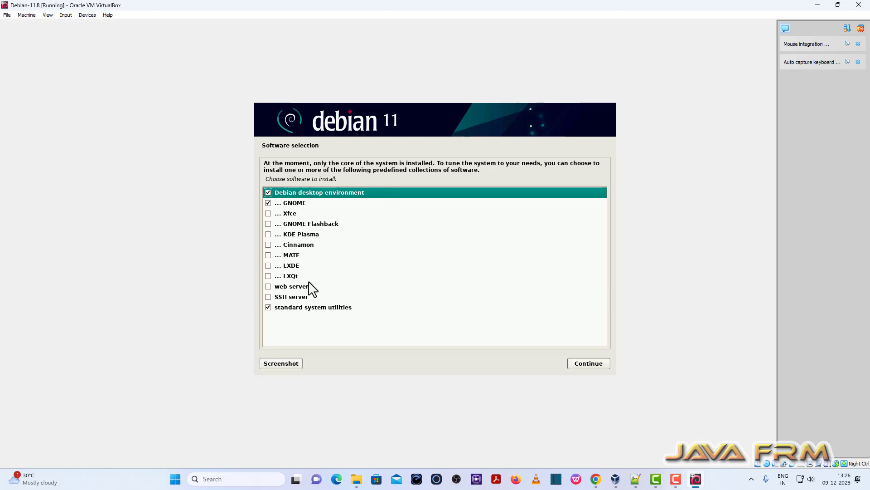
pyautogui.click(290, 298)
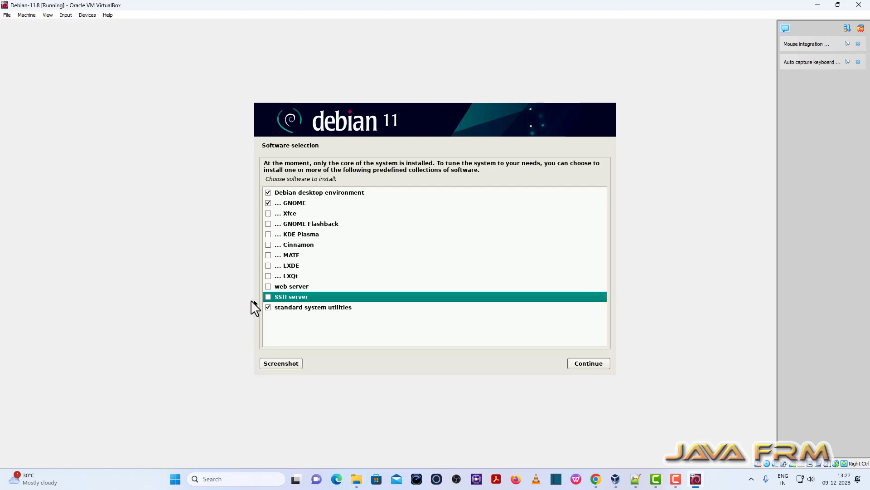
pyautogui.click(268, 297)
pyautogui.click(591, 364)
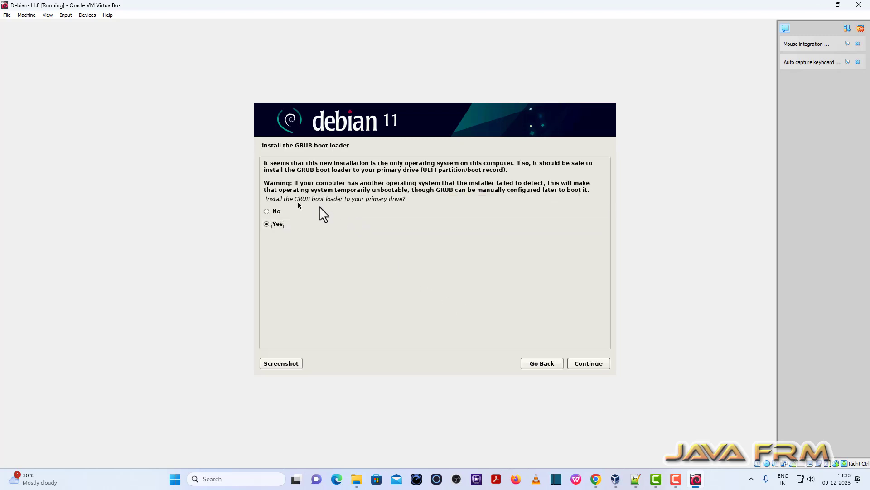
# Install GRUB on /dev/sda and complete the installation, rebooting into Debian.
pyautogui.click(590, 363)
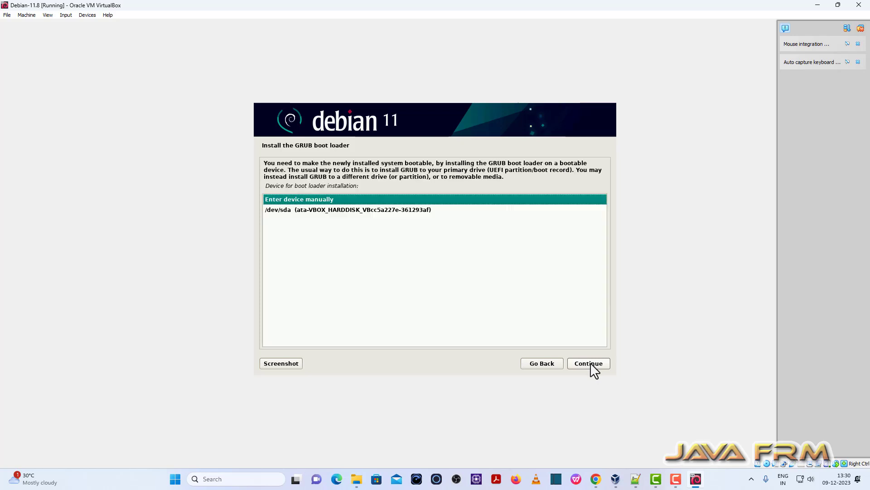
pyautogui.click(329, 210)
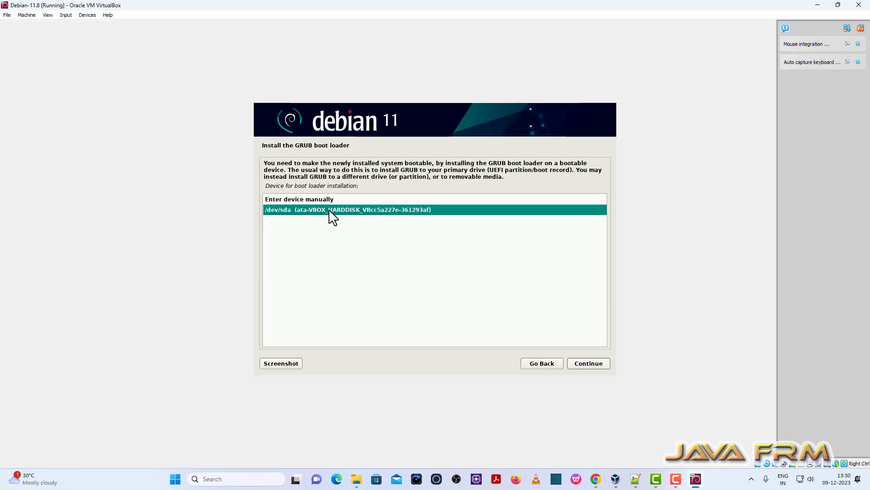
pyautogui.click(587, 363)
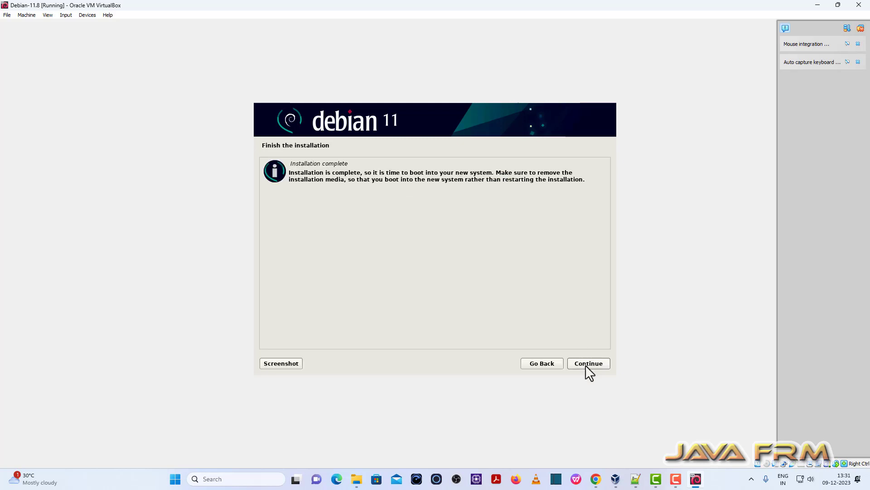
pyautogui.click(585, 365)
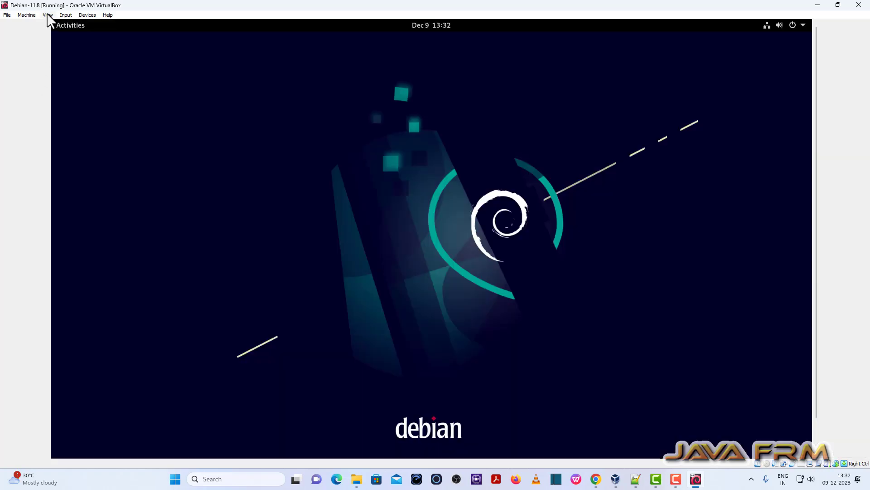
# Switch the VM to full-screen and open a maximised Files window.
pyautogui.click(48, 15)
pyautogui.click(64, 22)
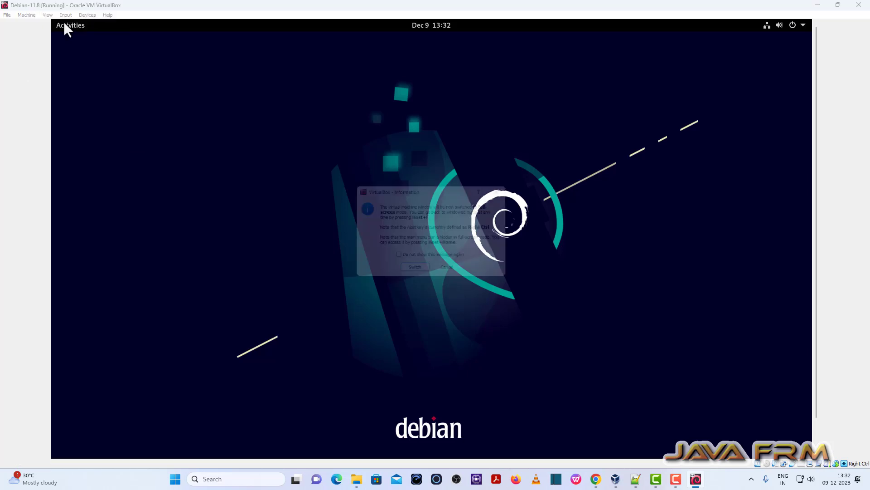
pyautogui.click(408, 274)
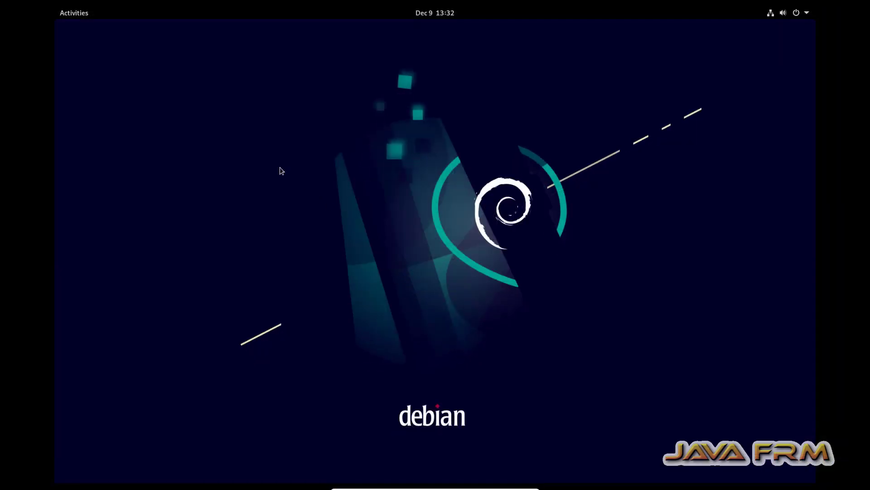
pyautogui.rightClick(222, 108)
pyautogui.click(369, 182)
pyautogui.click(71, 16)
pyautogui.click(77, 282)
pyautogui.doubleClick(548, 93)
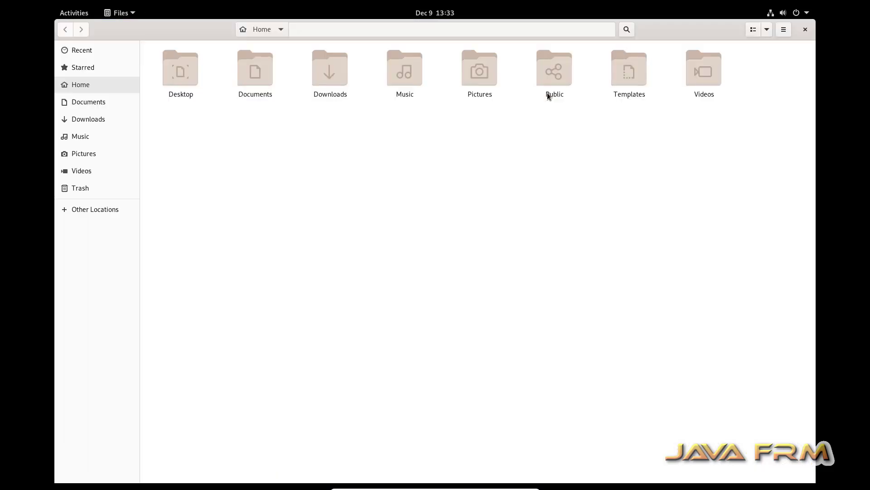
# Open a maximised terminal in the home folder, enlarge its text and run su.
pyautogui.rightClick(225, 160)
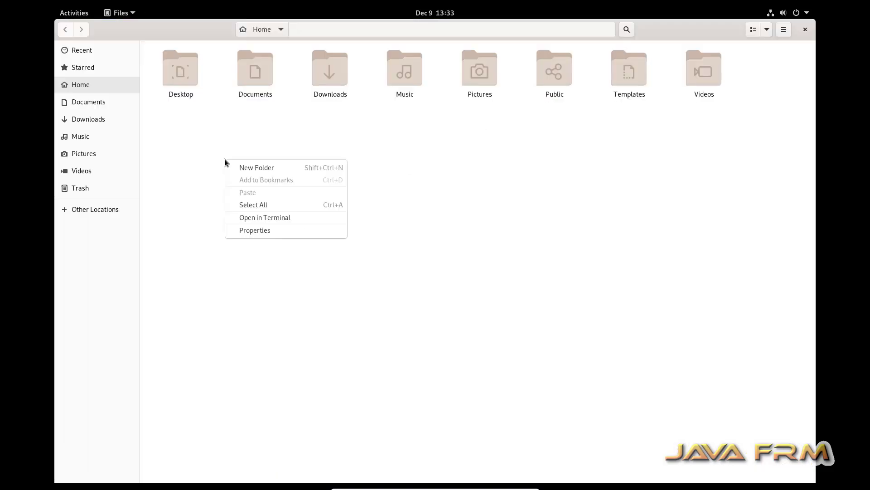
pyautogui.click(276, 216)
pyautogui.doubleClick(299, 56)
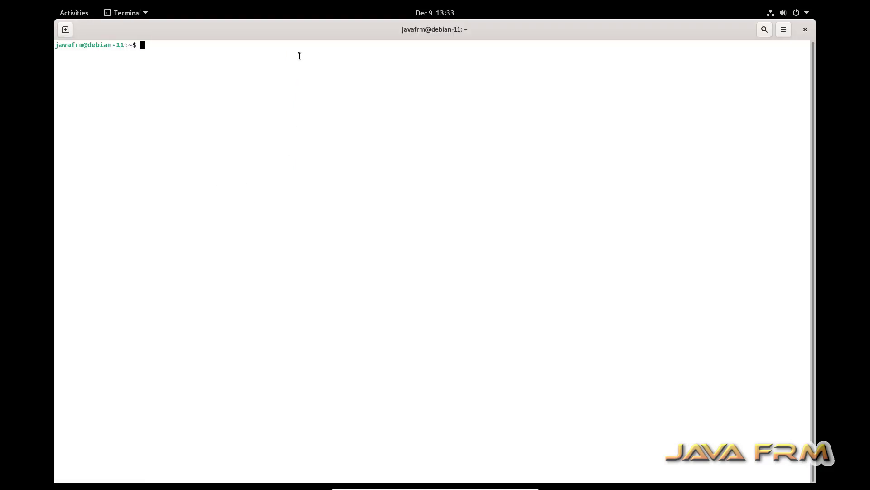
pyautogui.hotkey('ctrl', '+')
pyautogui.hotkey('ctrl', '+')
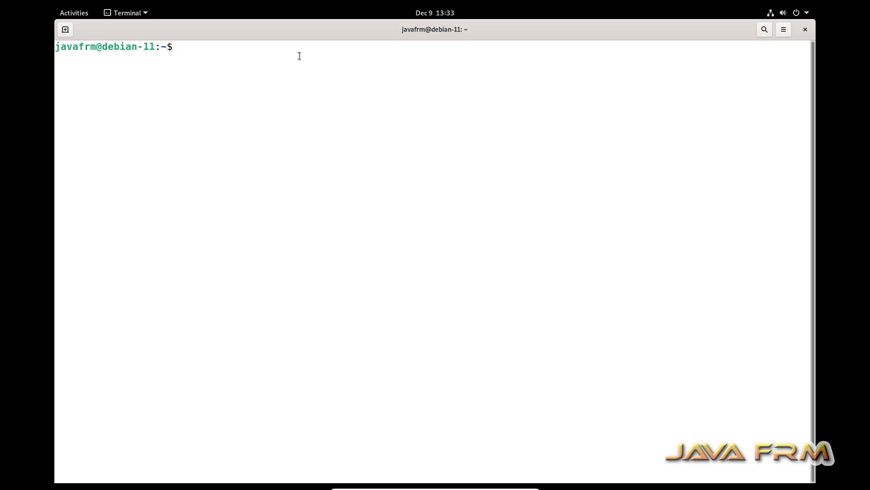
pyautogui.write('su')
pyautogui.press('Return')
pyautogui.press('Return')
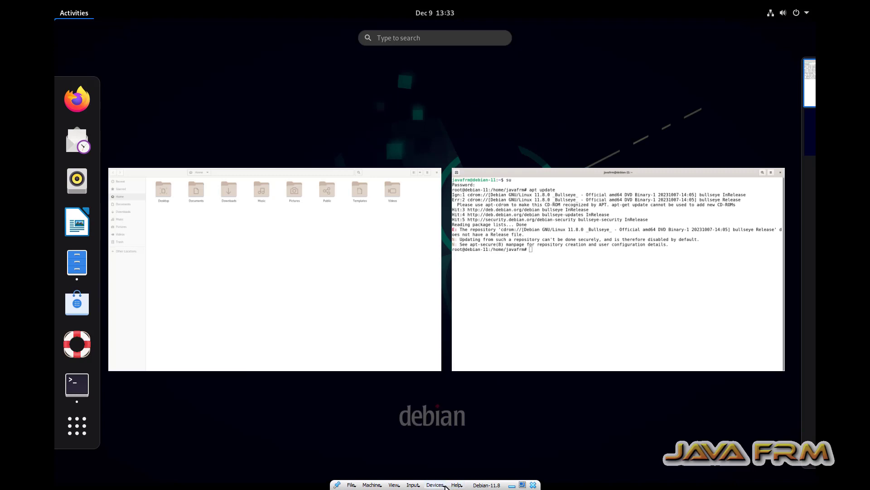
# Load the Debian 11.8.0 DVD ISO into the VM's optical drive.
pyautogui.click(436, 485)
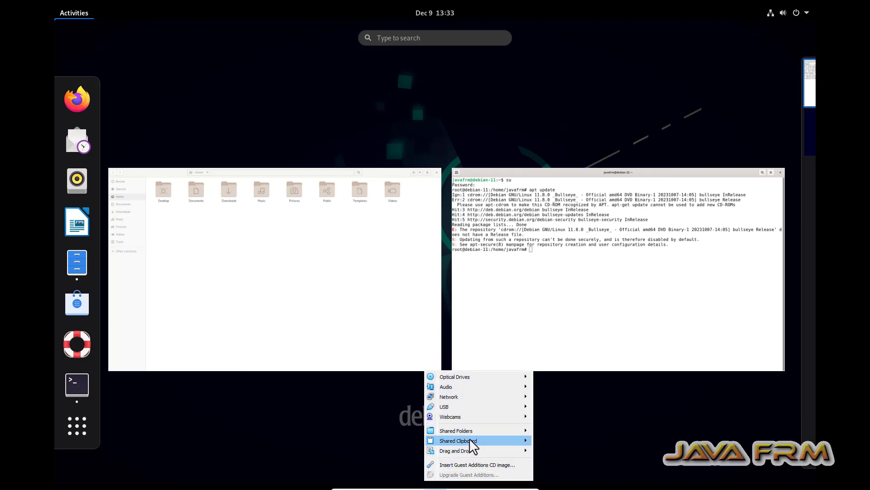
pyautogui.moveTo(480, 377)
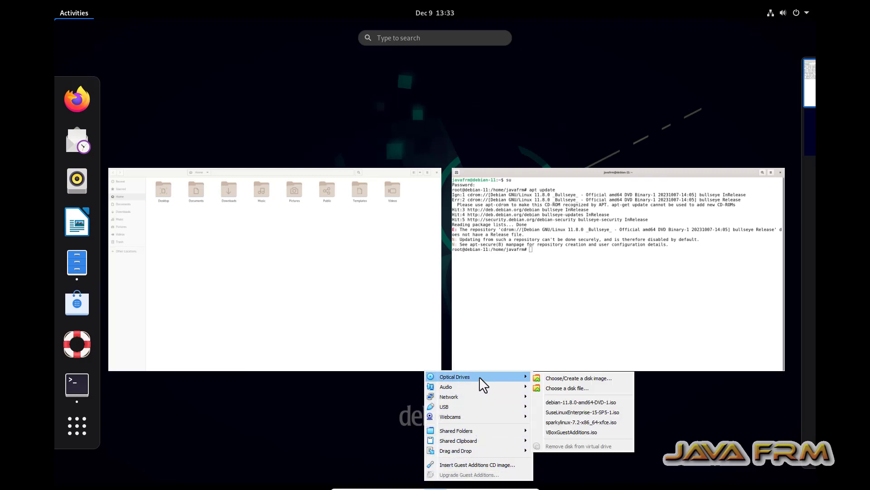
pyautogui.click(583, 401)
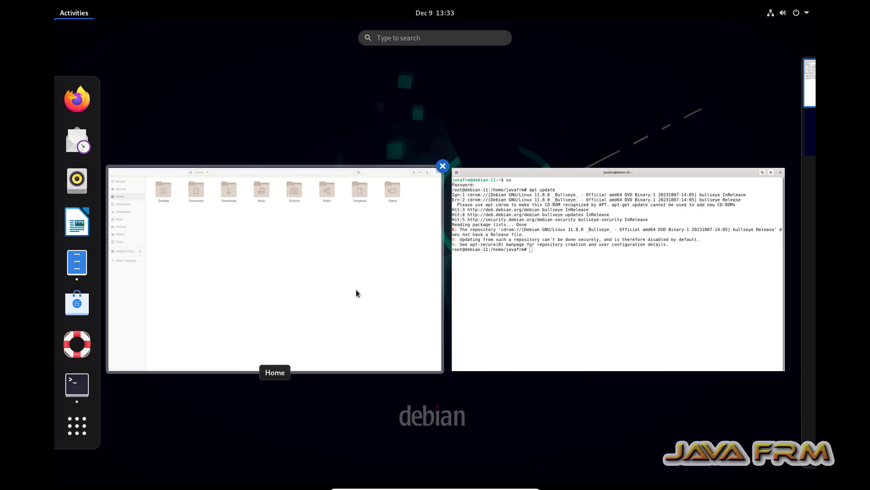
# Mount the Debian 11.8.0 disc from the Files sidebar and return to the terminal.
pyautogui.click(337, 277)
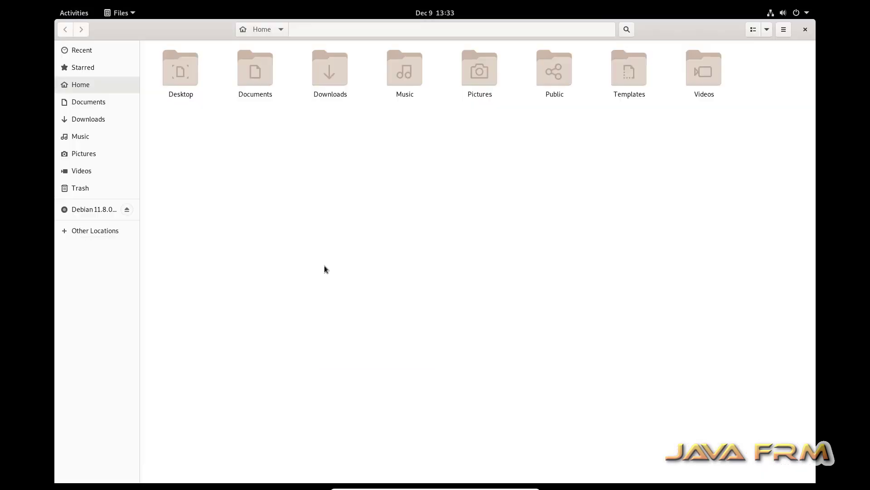
pyautogui.click(98, 209)
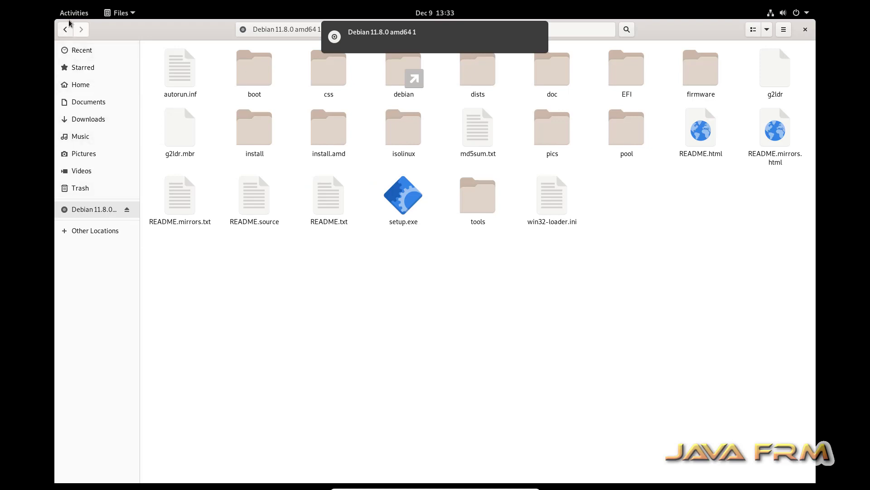
pyautogui.click(72, 13)
pyautogui.click(604, 279)
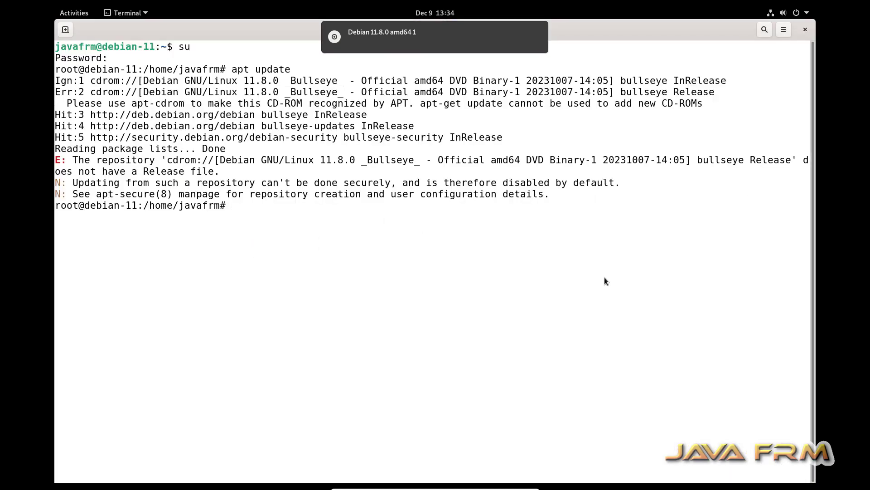
# Clear the terminal and refresh the package lists with apt update.
pyautogui.write('cl')
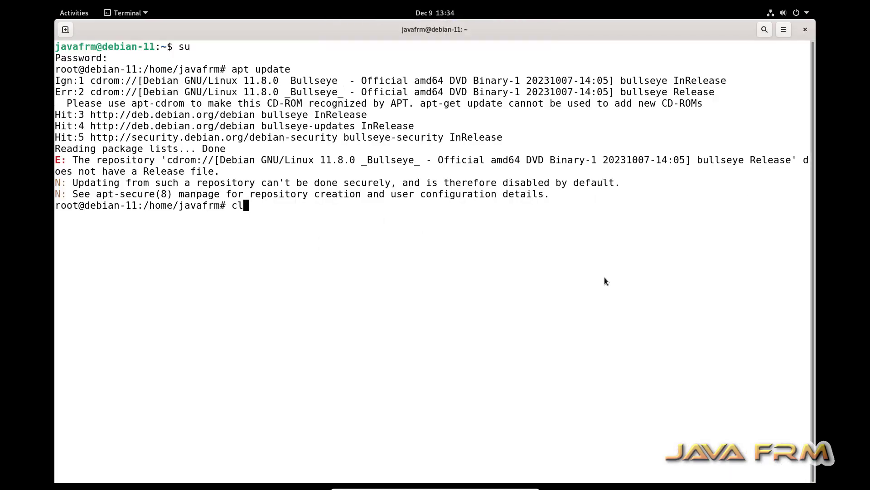
pyautogui.write('ear')
pyautogui.press('Return')
pyautogui.press('Return')
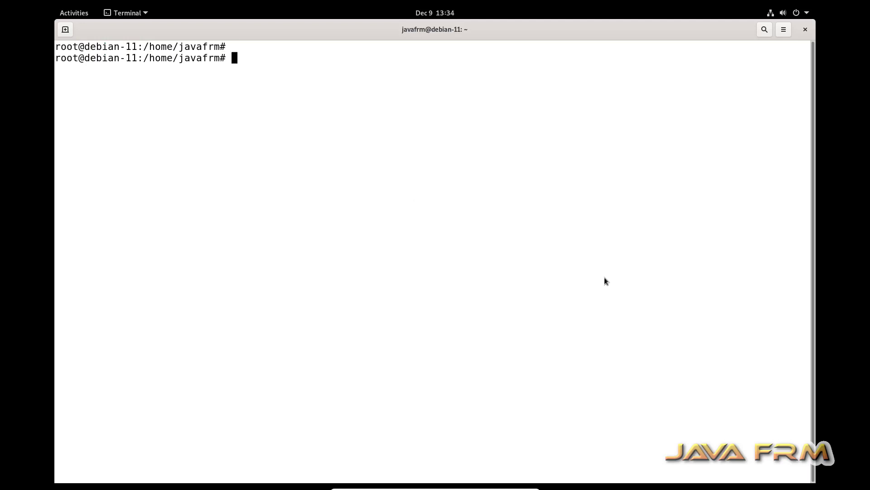
pyautogui.write('apt update')
pyautogui.press('Return')
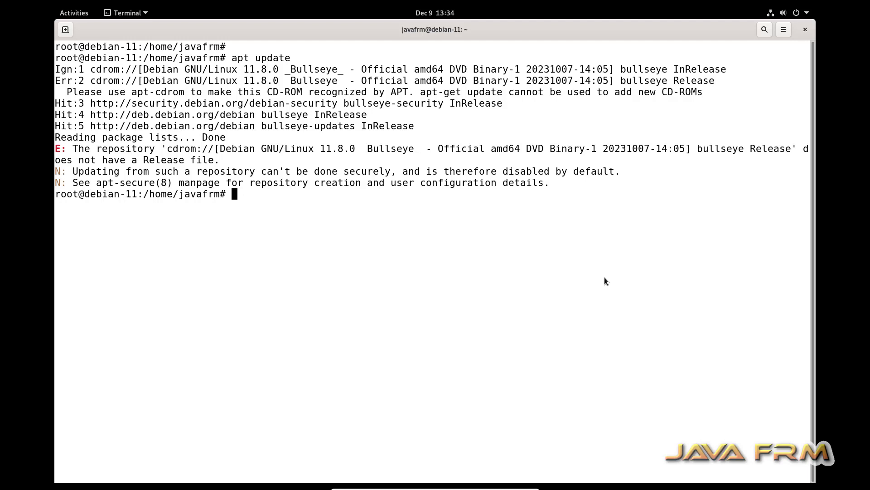
# Install build-essential, dkms and linux-headers-$(uname -r) with apt install -y.
pyautogui.press('Return')
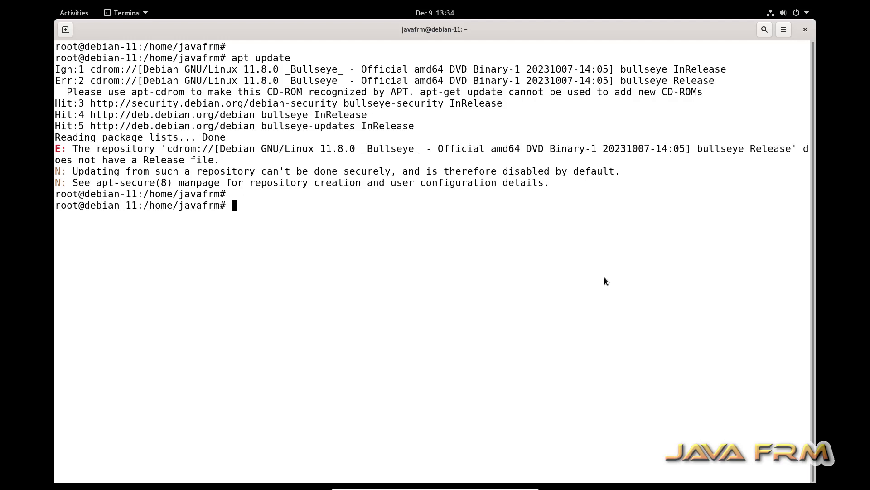
pyautogui.write('apt install bui')
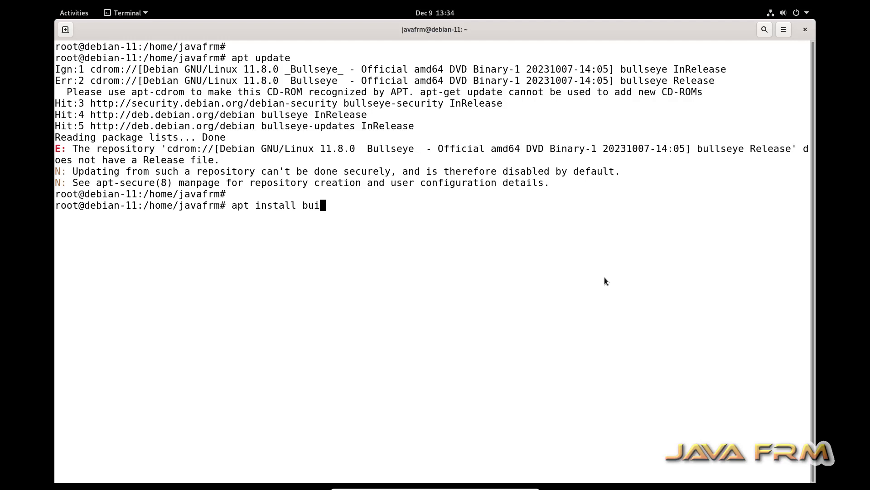
pyautogui.write('ld-essential dkms ')
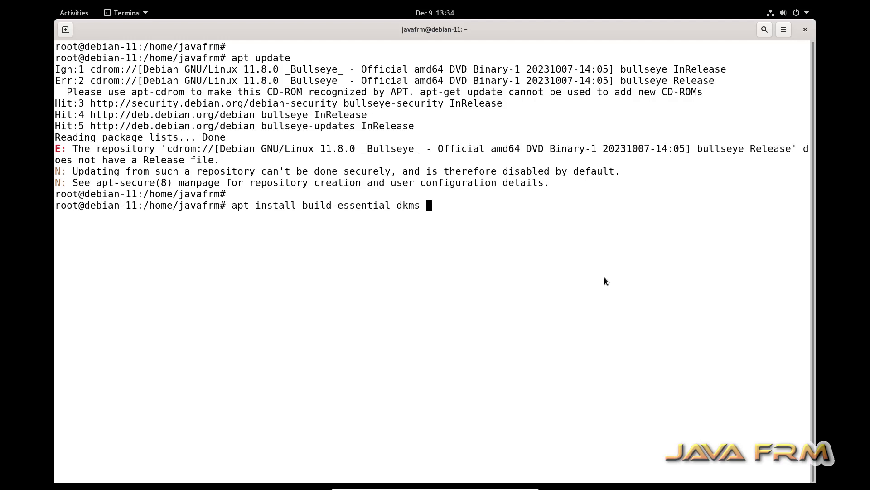
pyautogui.write('linux-headers-$(uname ')
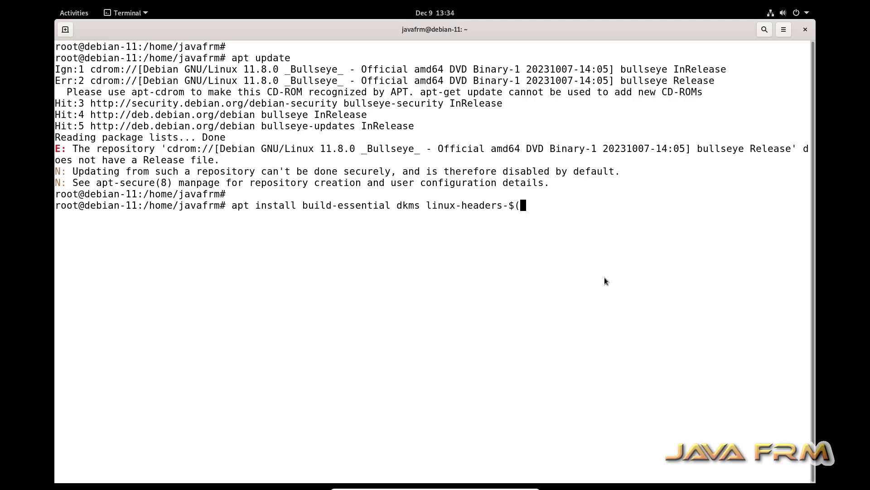
pyautogui.write('-r) -y')
pyautogui.press('Return')
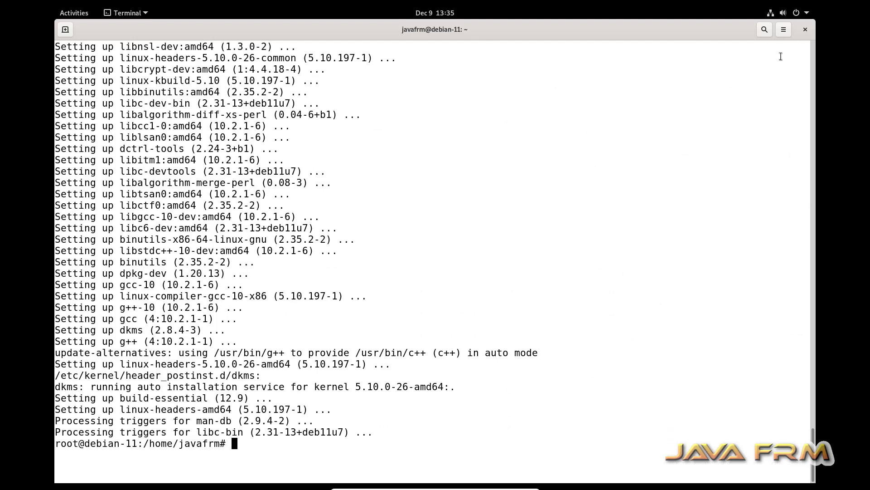
# Close the terminal and eject the Debian DVD from the guest.
pyautogui.click(806, 30)
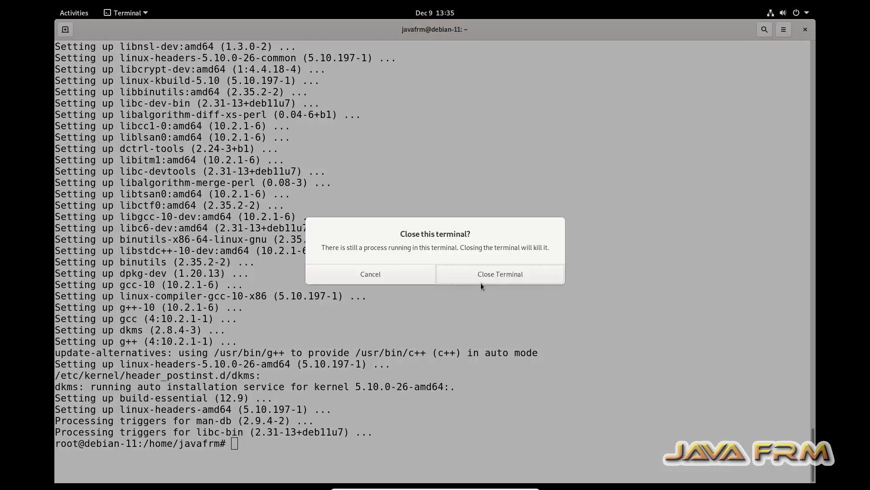
pyautogui.click(497, 277)
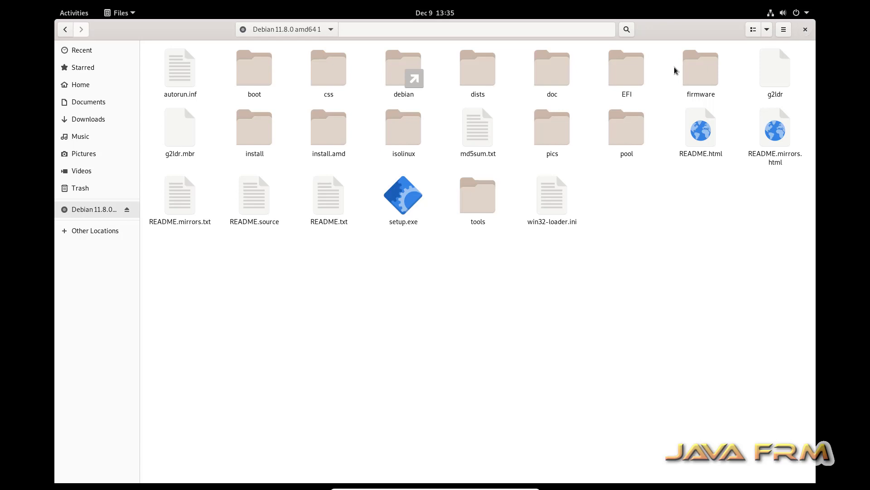
pyautogui.click(127, 210)
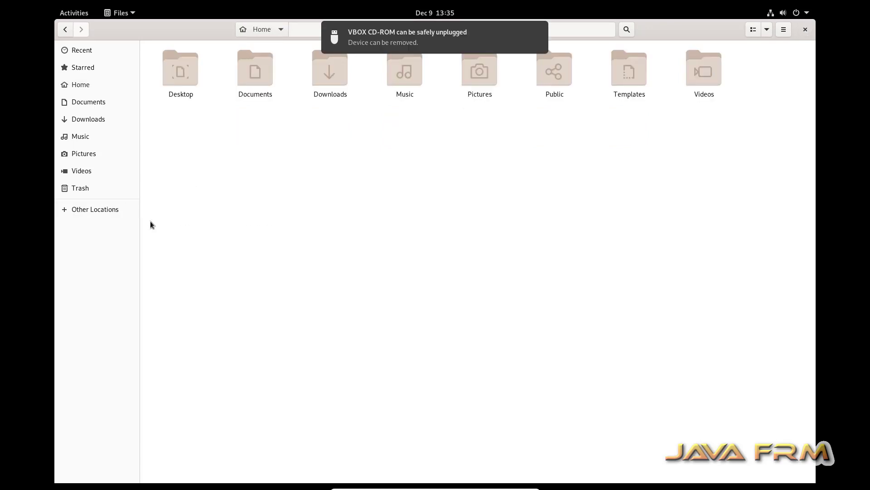
# Insert the Guest Additions CD, open VBox_GAs_7.0.12 without autorun, and select all its files.
pyautogui.moveTo(480, 487)
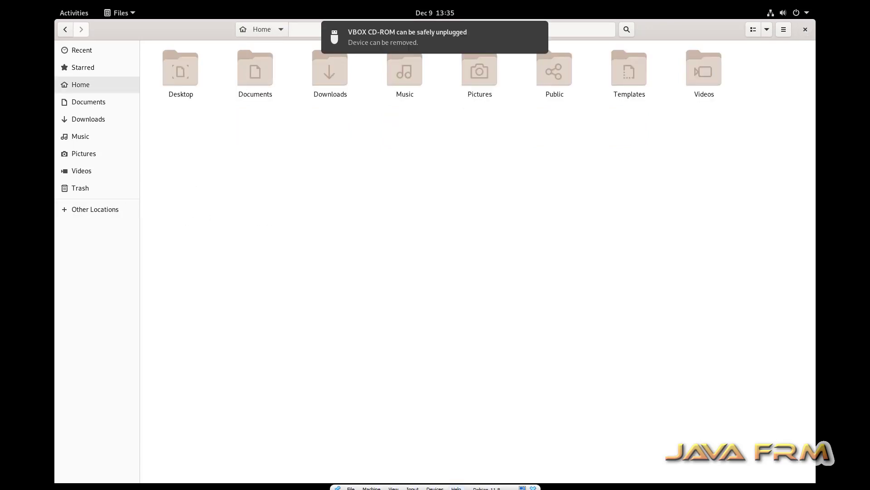
pyautogui.click(444, 485)
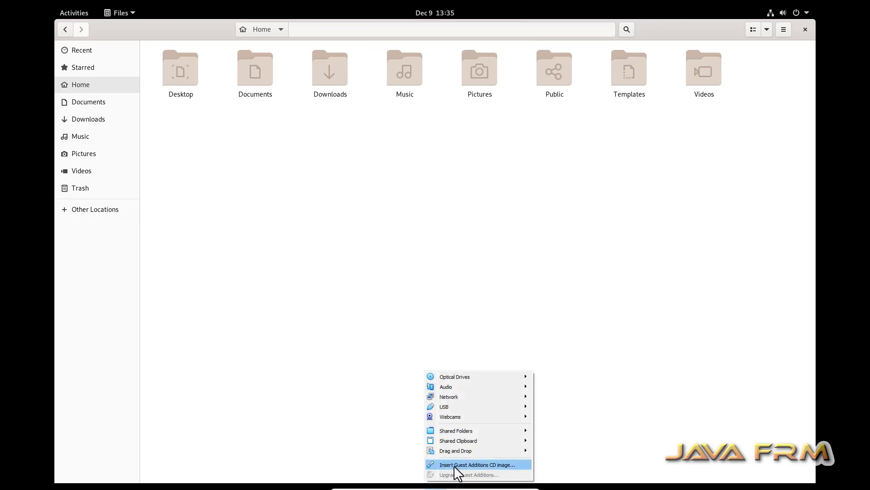
pyautogui.click(454, 464)
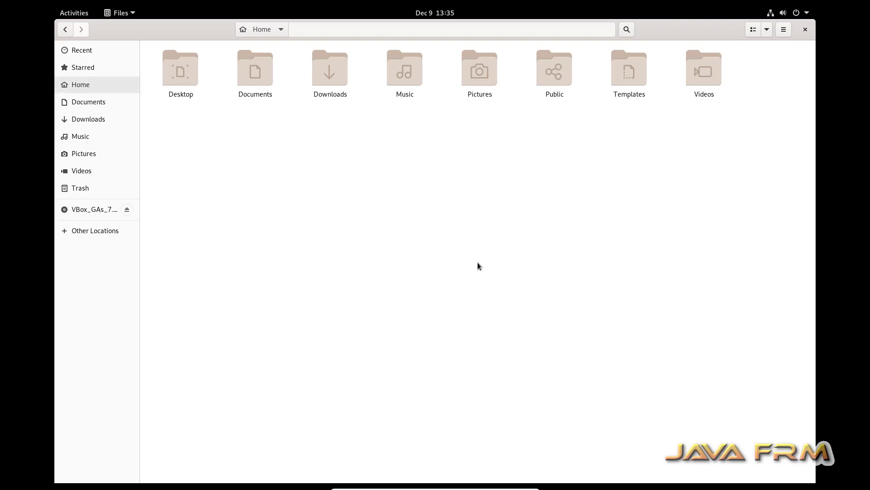
pyautogui.click(88, 211)
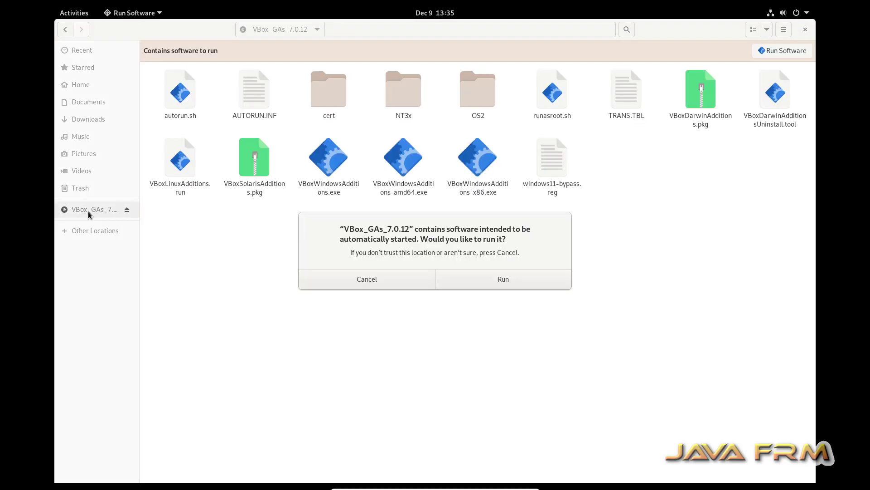
pyautogui.click(371, 278)
pyautogui.hotkey('ctrl', 'a')
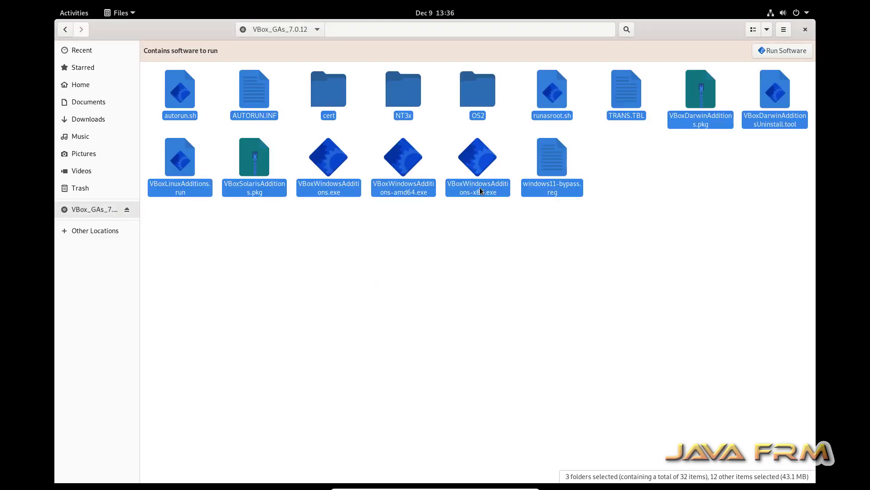
# Copy the Guest Additions disc contents and create a VBox_GA folder in Home.
pyautogui.rightClick(482, 168)
pyautogui.click(507, 212)
pyautogui.click(84, 85)
pyautogui.rightClick(278, 141)
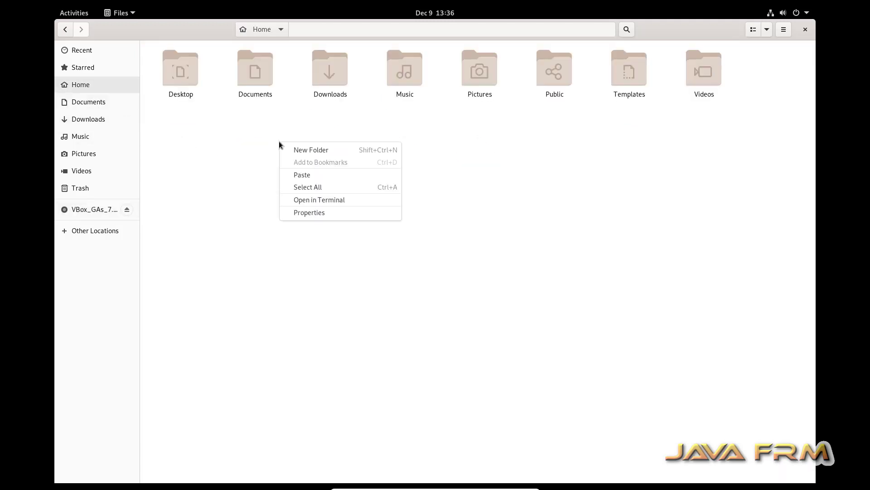
pyautogui.click(304, 149)
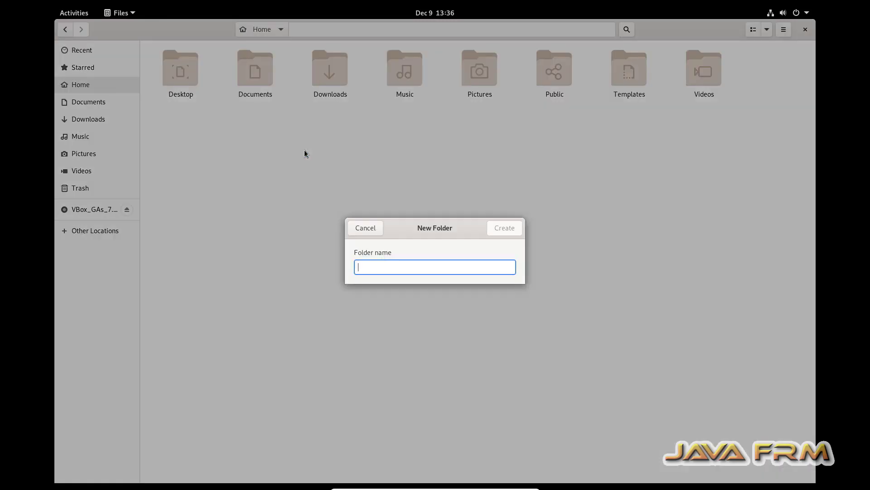
pyautogui.write('VBox')
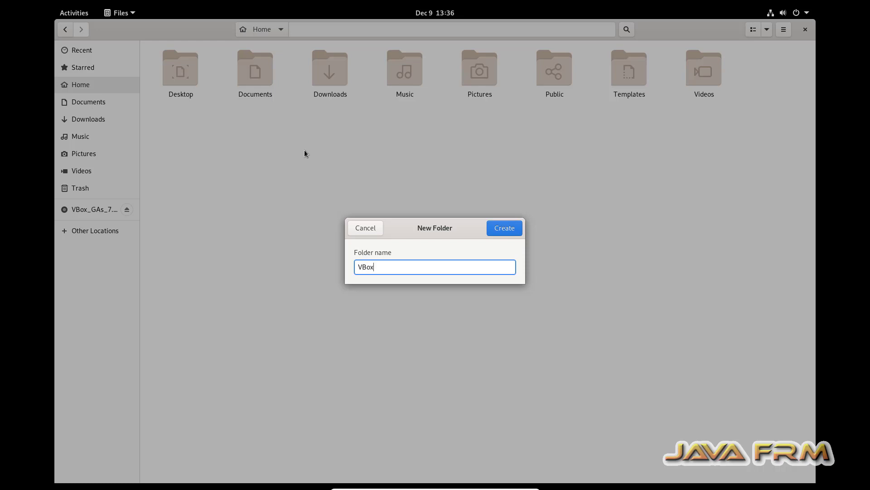
pyautogui.write('_GA')
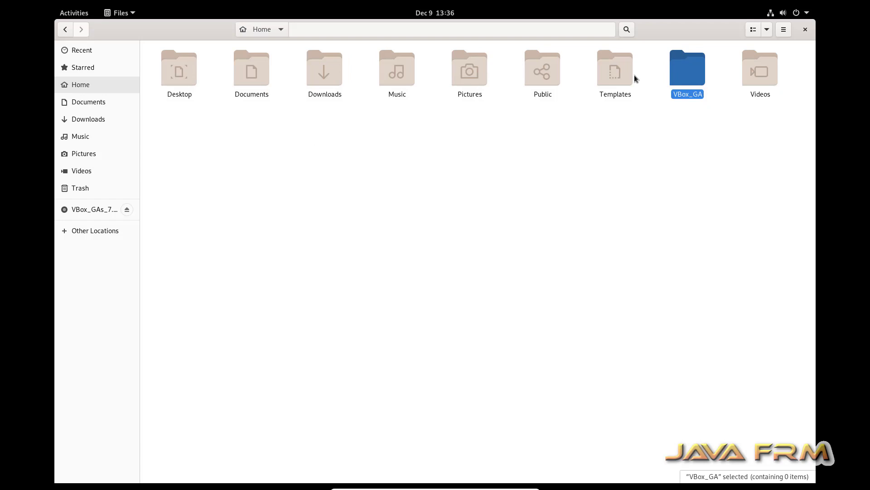
# Paste the Guest Additions files into the VBox_GA folder.
pyautogui.doubleClick(677, 69)
pyautogui.rightClick(347, 138)
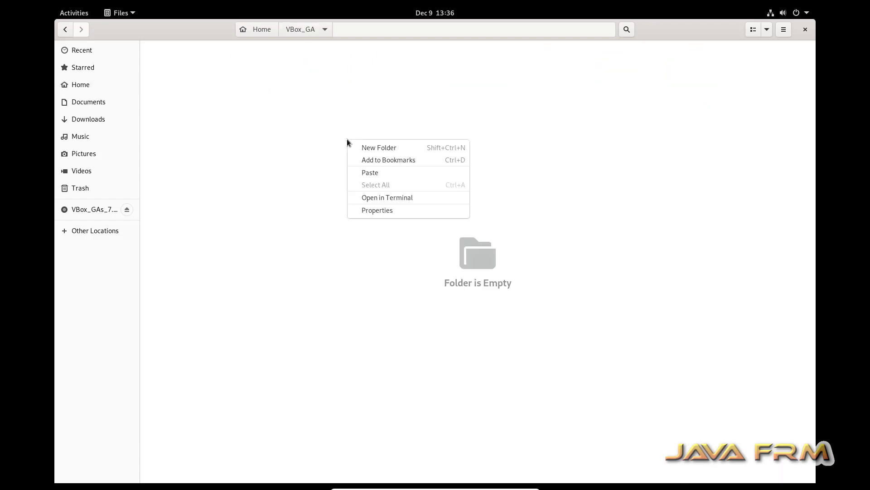
pyautogui.click(380, 172)
pyautogui.click(312, 241)
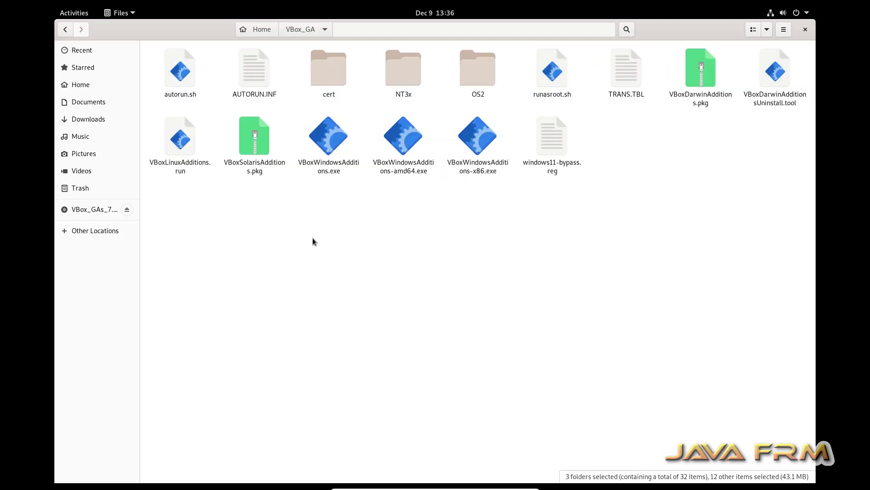
# Open a maximized terminal in the VBox_GA folder.
pyautogui.rightClick(312, 228)
pyautogui.click(370, 285)
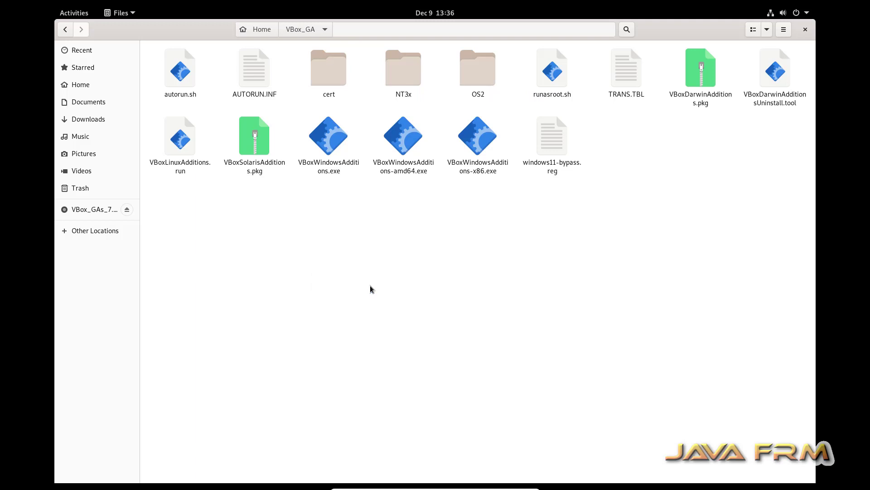
pyautogui.doubleClick(297, 58)
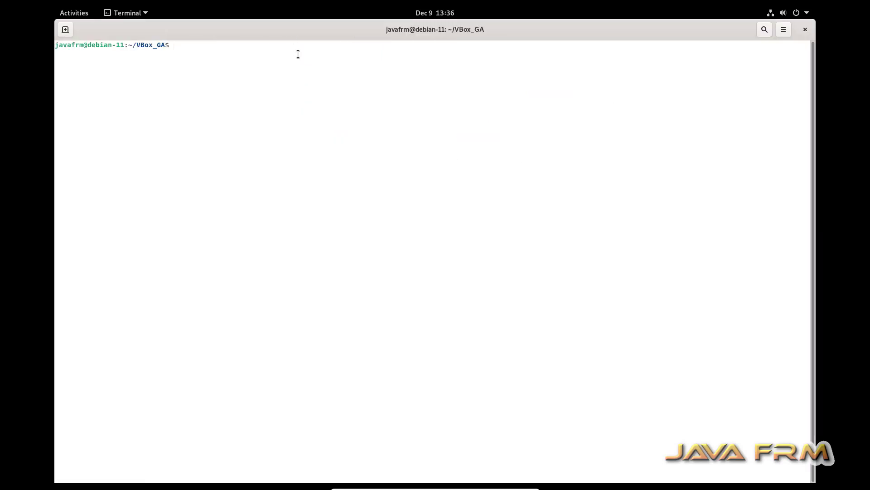
# Enlarge terminal text, become root with su, run chmod -R 777 * and ls.
pyautogui.hotkey('ctrl', '+')
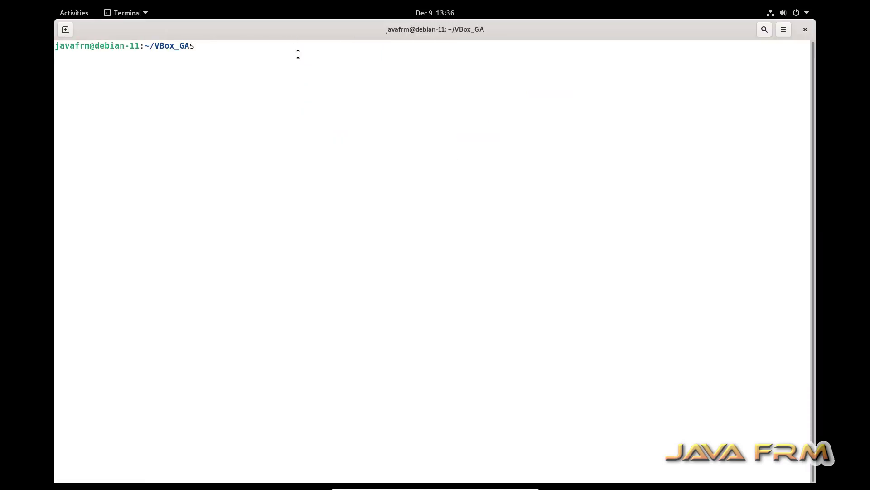
pyautogui.write('su')
pyautogui.press('Return')
pyautogui.press('Return')
pyautogui.write('ch')
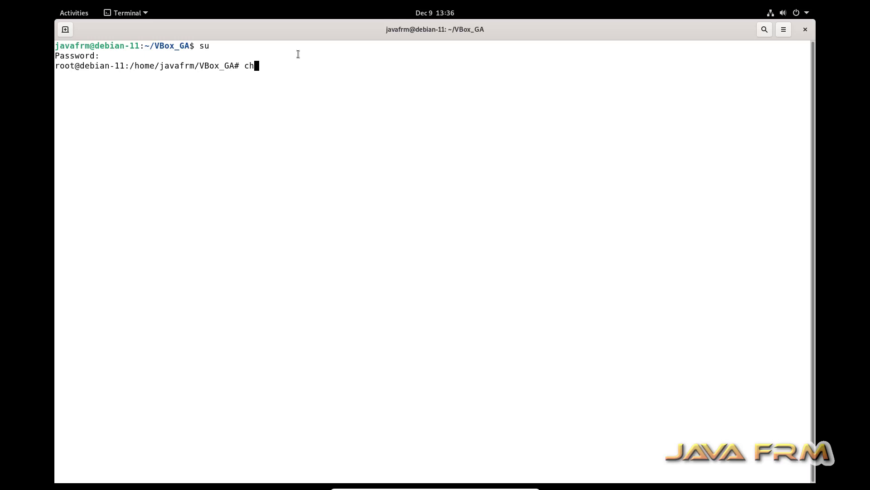
pyautogui.write('mod -R 777 *')
pyautogui.press('Return')
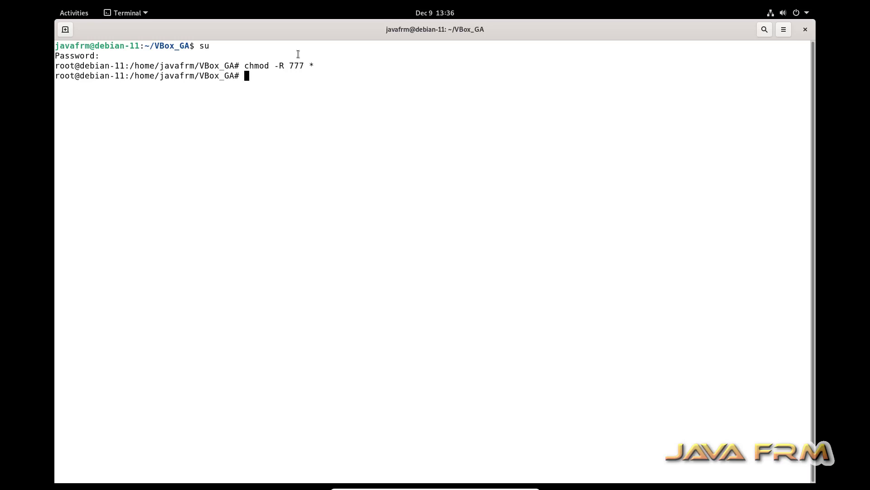
pyautogui.write('ls')
pyautogui.press('Return')
# Run ./VBoxLinuxAdditions.run until Guest Additions 7.0.12 kernel modules reload.
pyautogui.write('./')
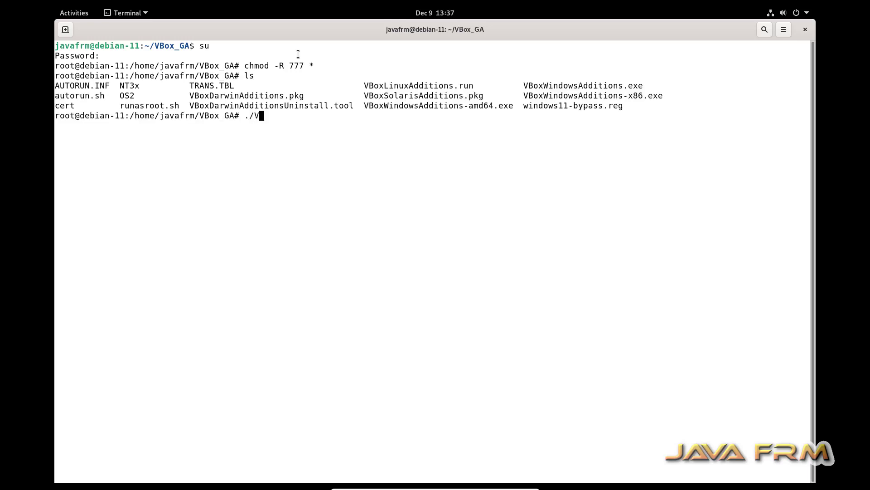
pyautogui.write('VBoxLi')
pyautogui.press('Tab')
pyautogui.press('Return')
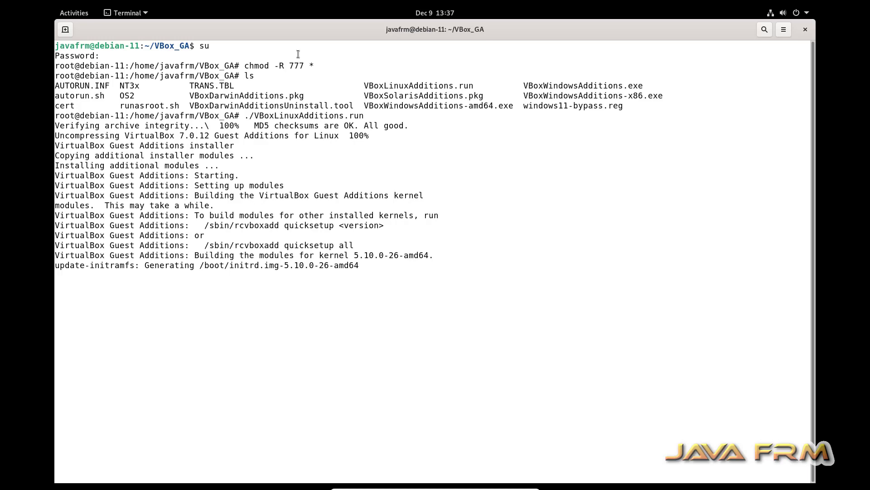
pyautogui.write('\\')
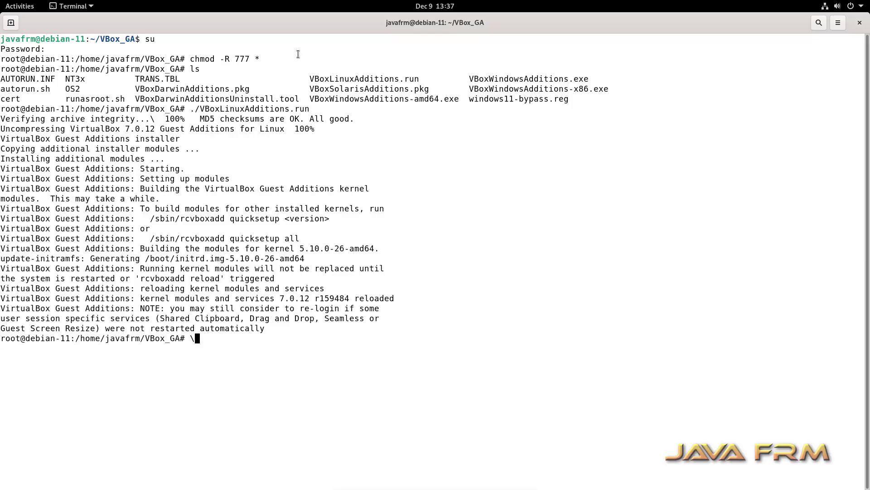
pyautogui.press('BackSpace')
# Close the terminal and the Files window.
pyautogui.click(859, 22)
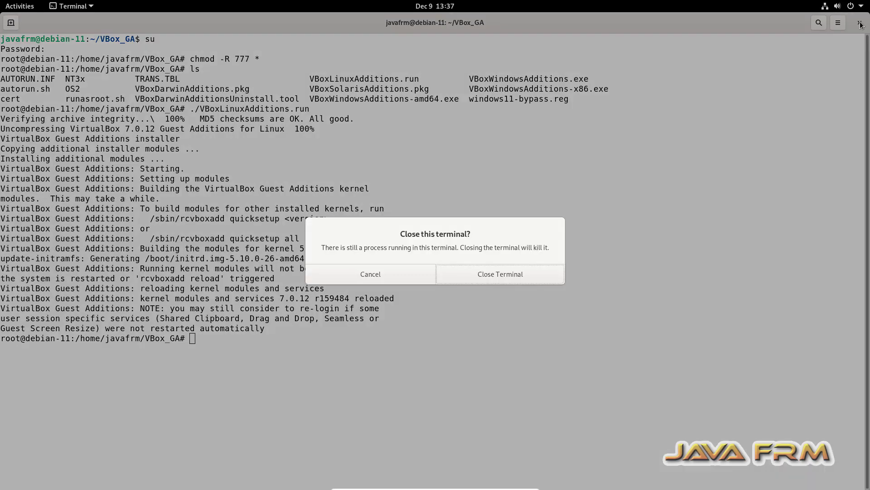
pyautogui.click(483, 275)
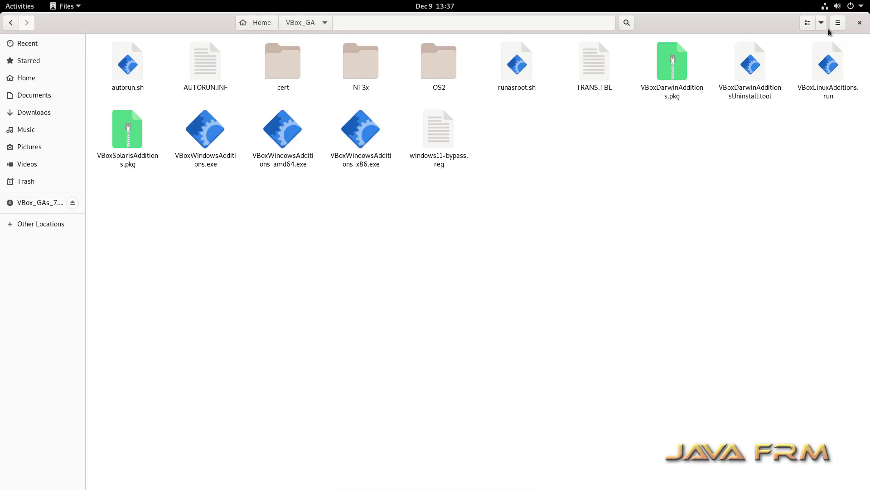
pyautogui.click(860, 23)
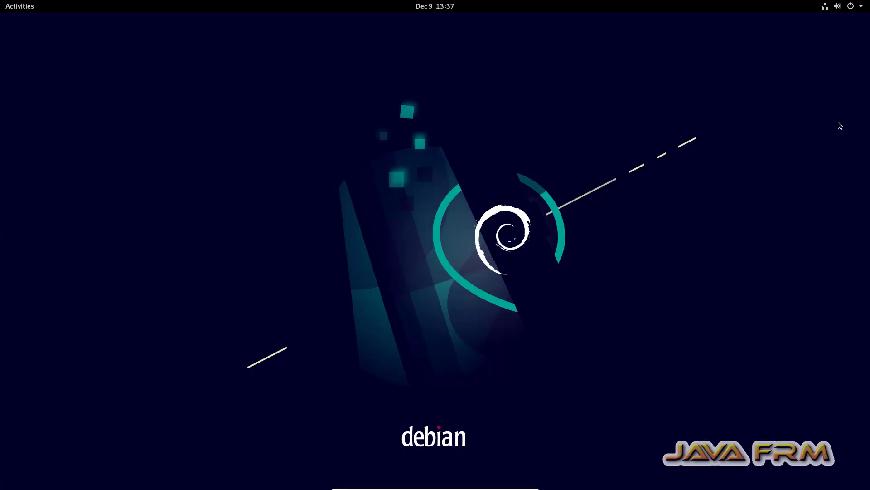
# Power off the Debian guest from the system menu.
pyautogui.click(850, 7)
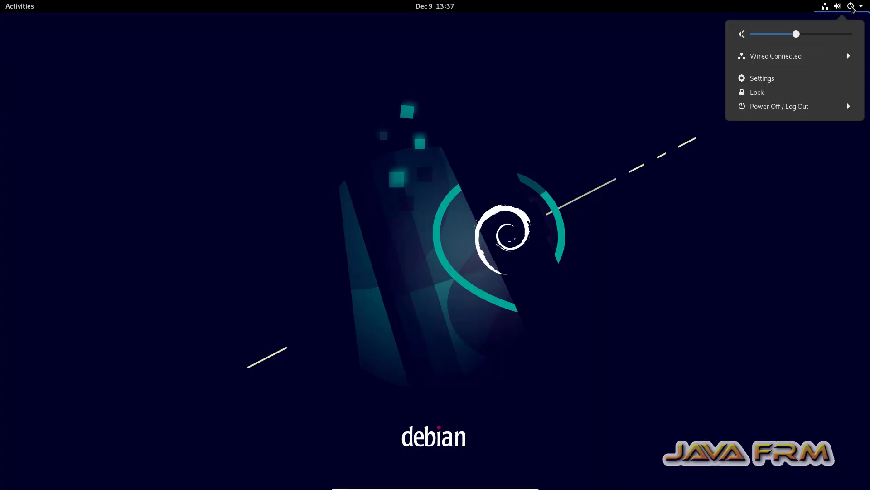
pyautogui.click(789, 107)
pyautogui.click(774, 147)
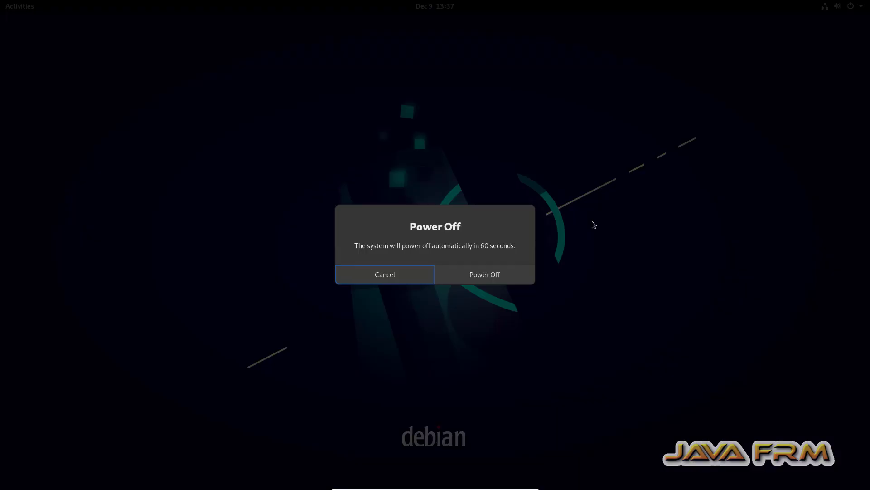
pyautogui.click(500, 270)
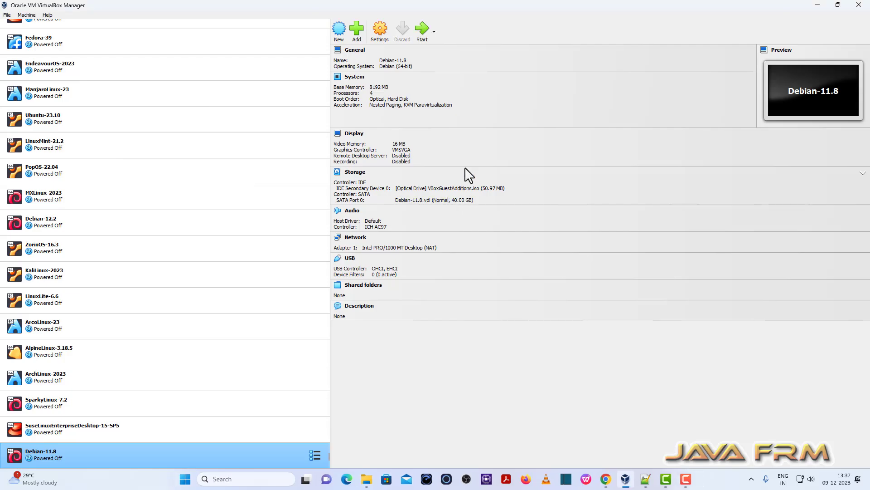
# Set shared clipboard and drag'n'drop to Bidirectional in Debian-11.8's advanced general settings.
pyautogui.click(380, 31)
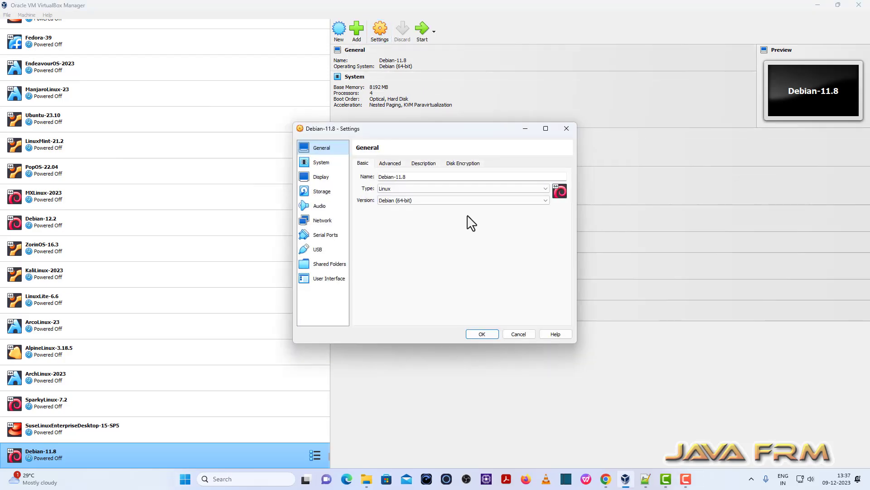
pyautogui.click(389, 164)
pyautogui.click(412, 189)
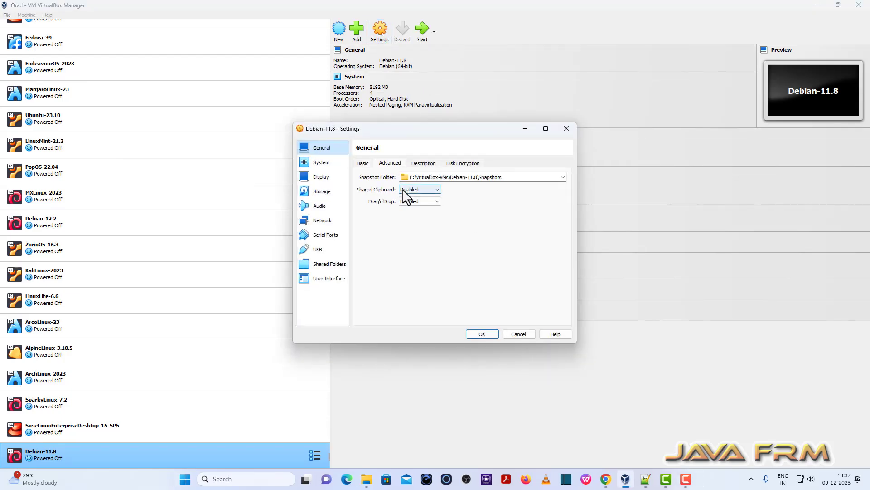
pyautogui.click(420, 224)
pyautogui.click(416, 202)
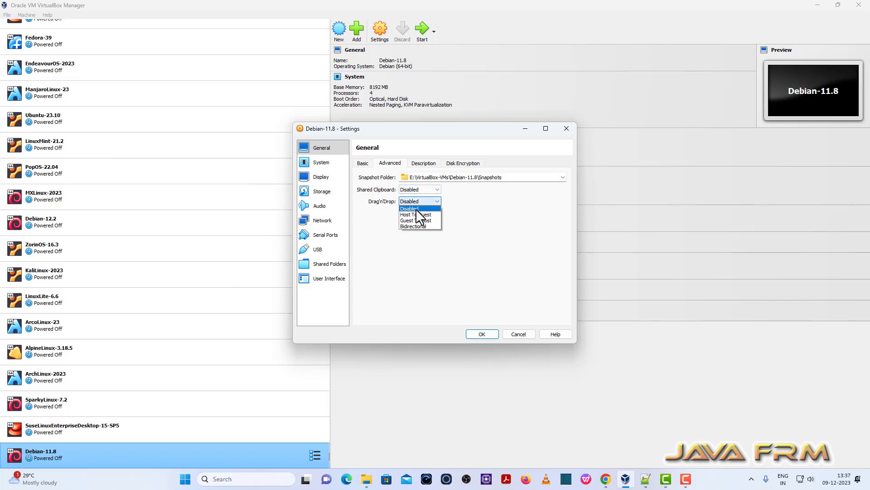
pyautogui.click(422, 227)
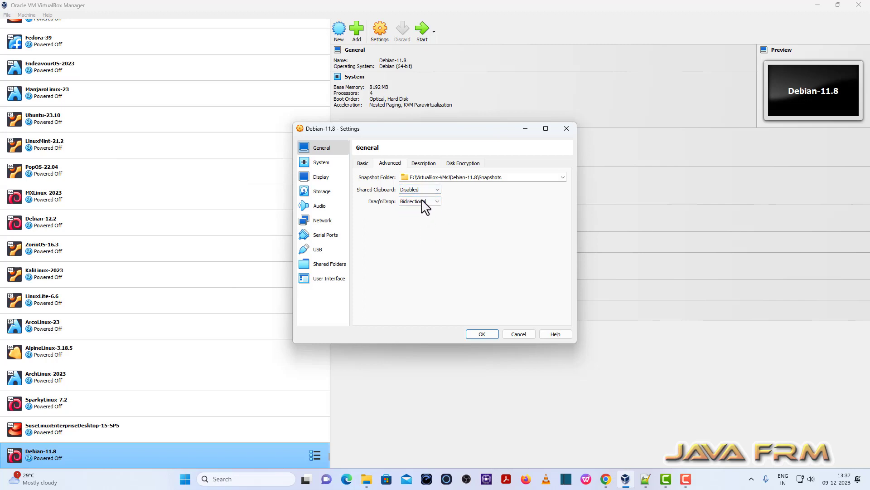
pyautogui.click(418, 190)
pyautogui.click(417, 215)
# Add D:\Linux-ISO-2022 as an auto-mounted shared folder and save the settings.
pyautogui.click(329, 263)
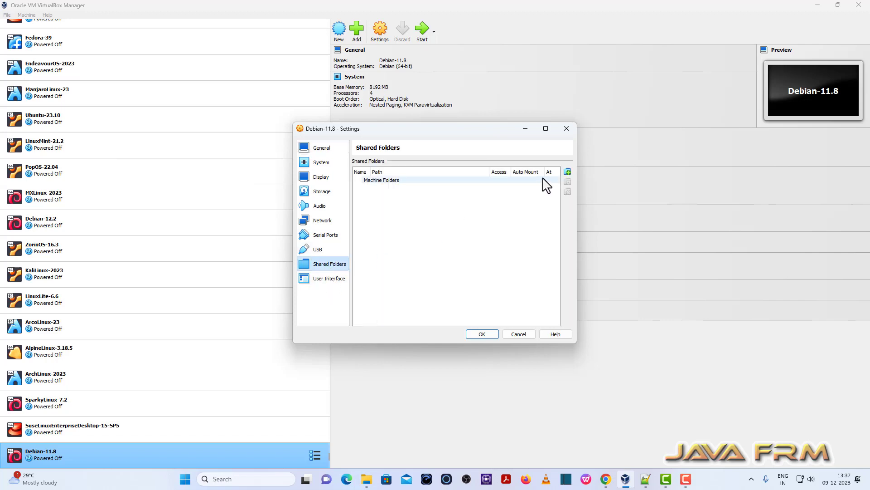
pyautogui.click(568, 172)
pyautogui.click(492, 210)
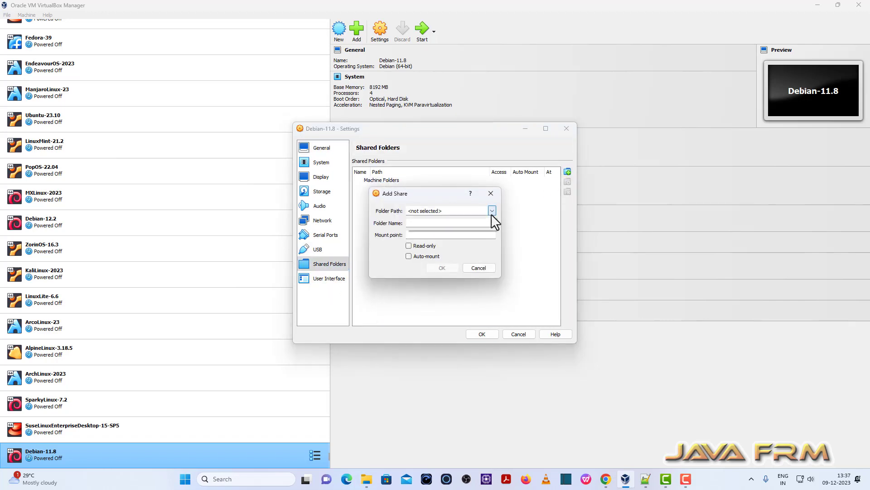
pyautogui.click(429, 230)
pyautogui.scroll(-5, 414, 383)
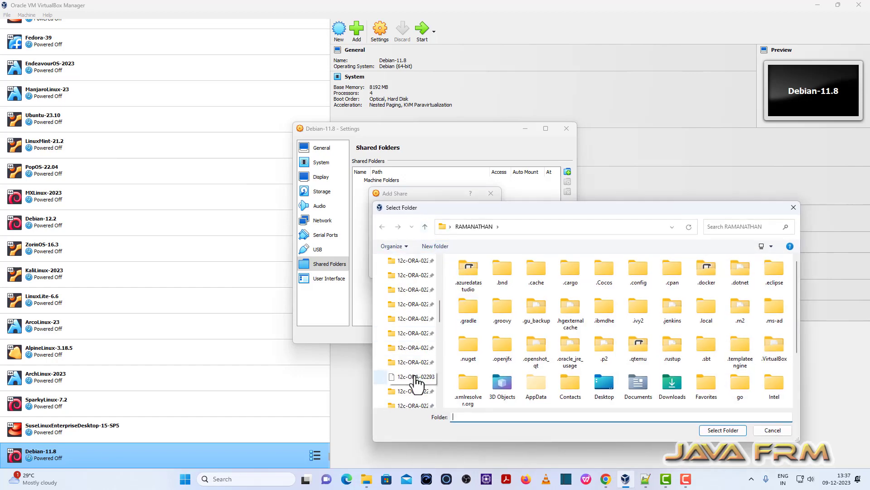
pyautogui.click(430, 363)
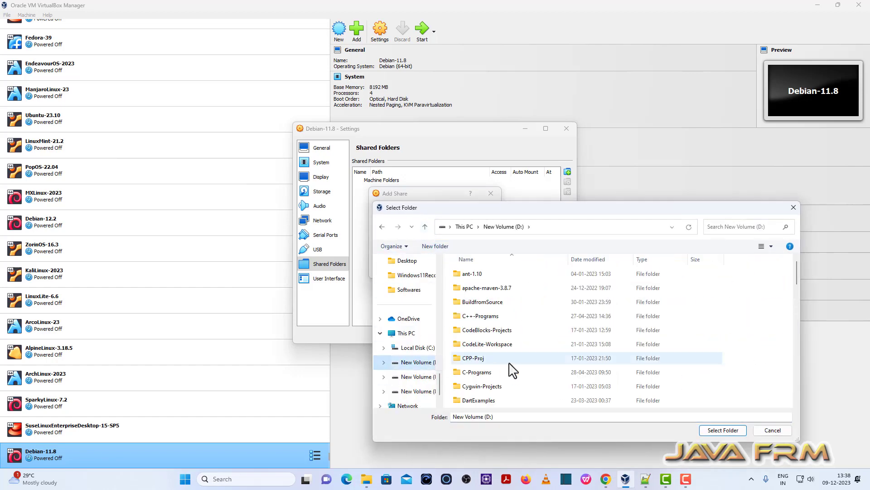
pyautogui.scroll(-6, 511, 368)
pyautogui.click(510, 375)
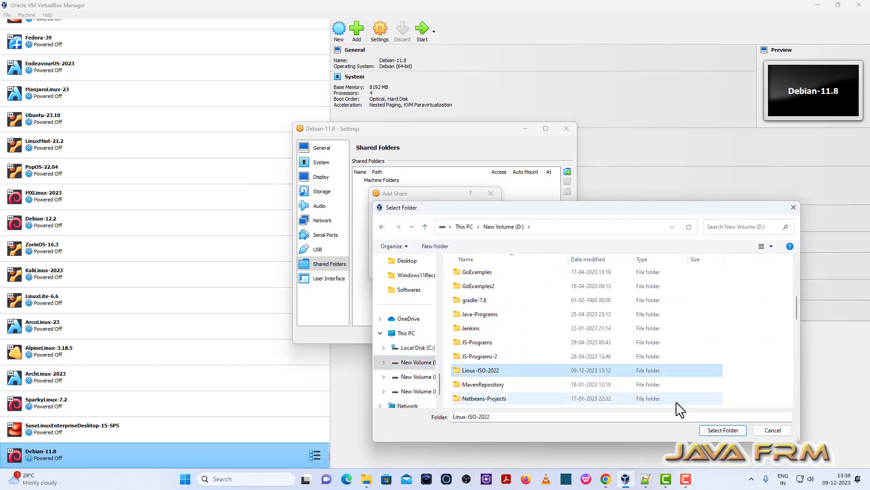
pyautogui.click(713, 428)
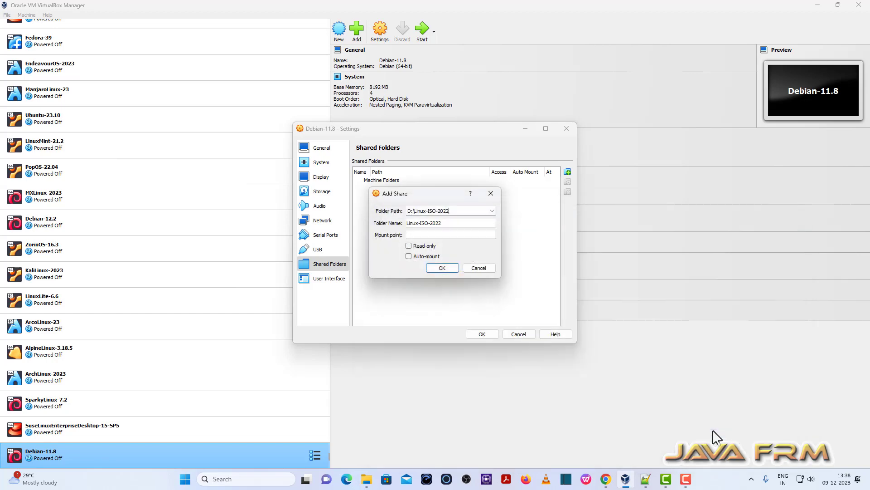
pyautogui.click(447, 268)
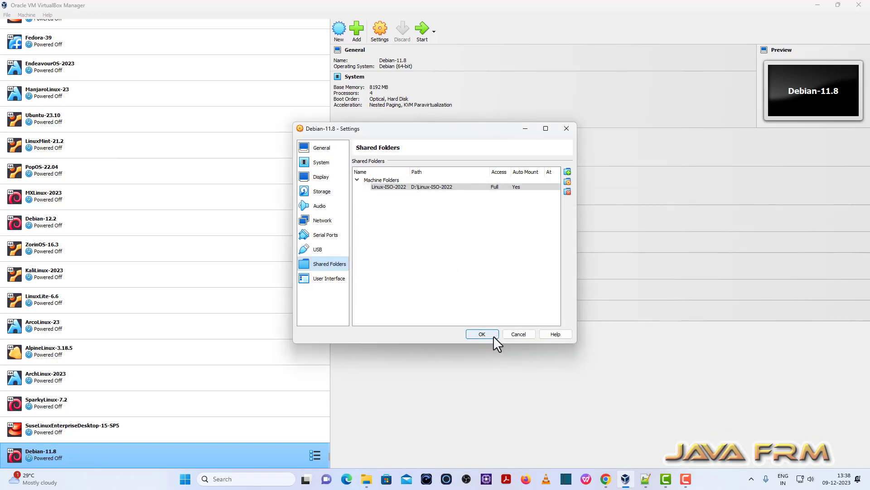
pyautogui.click(493, 335)
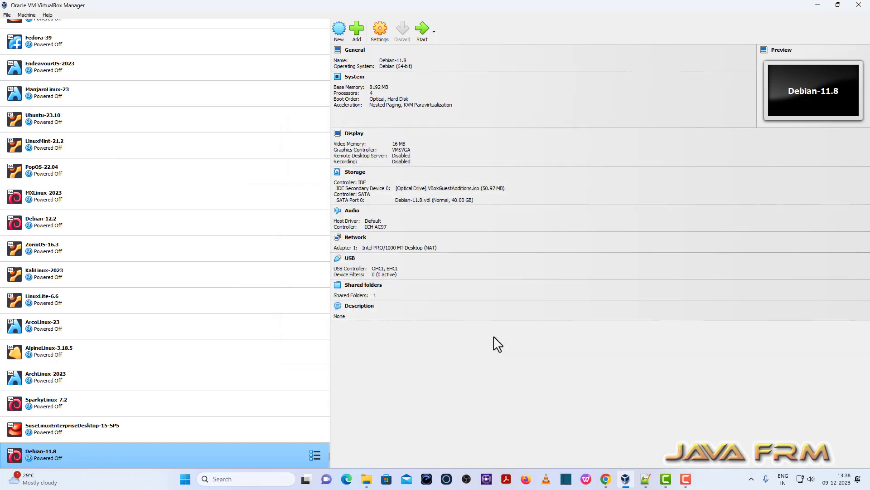
# Start the Debian-11.8 VM and open a maximized Terminal with enlarged text.
pyautogui.click(423, 36)
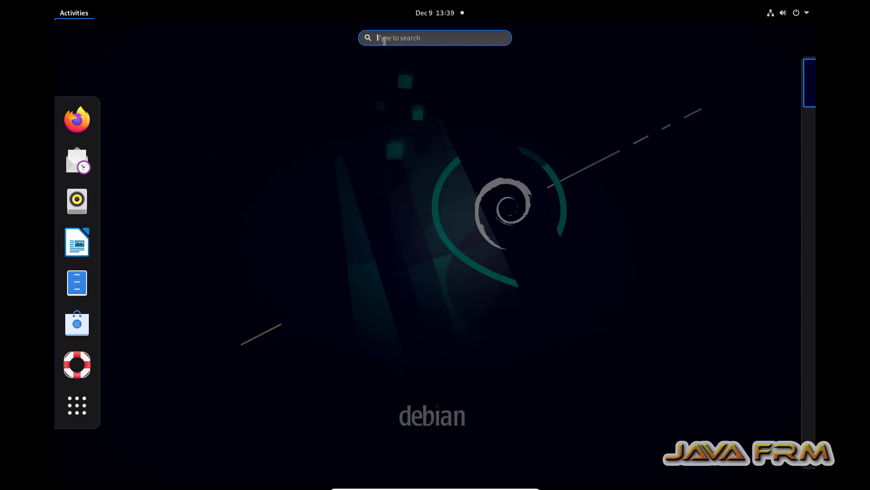
pyautogui.write('ter')
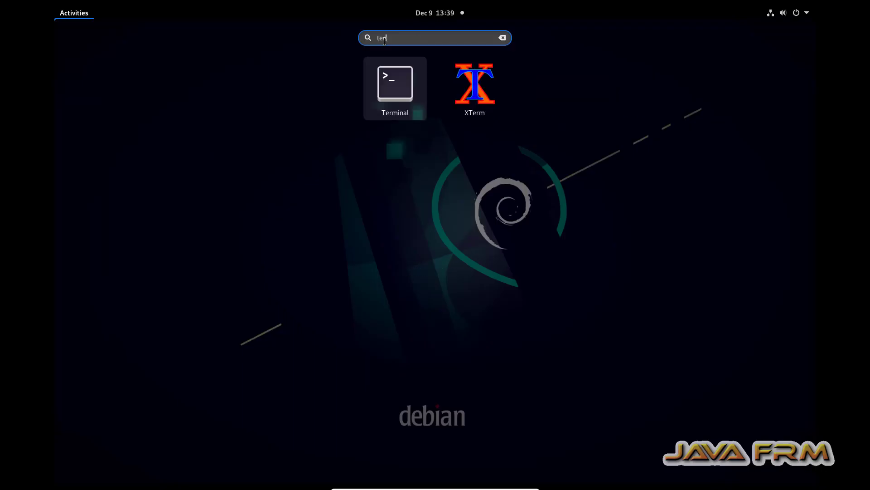
pyautogui.click(390, 86)
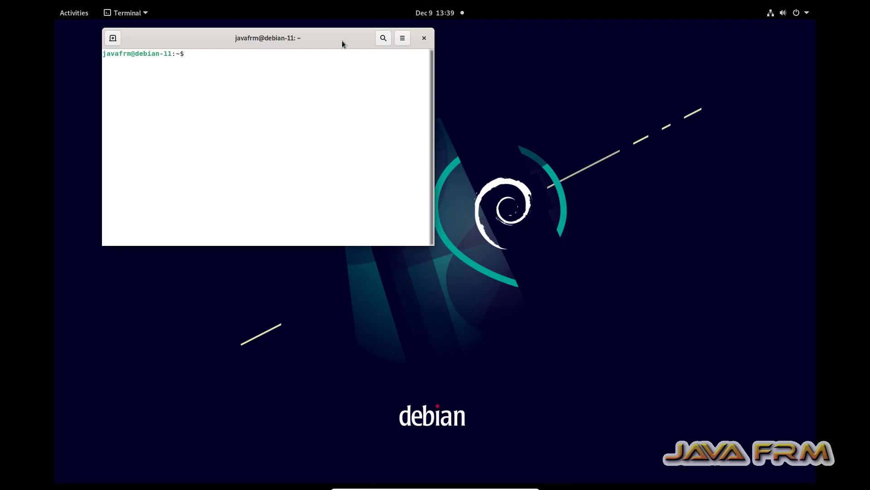
pyautogui.doubleClick(343, 41)
pyautogui.hotkey('ctrl', '+')
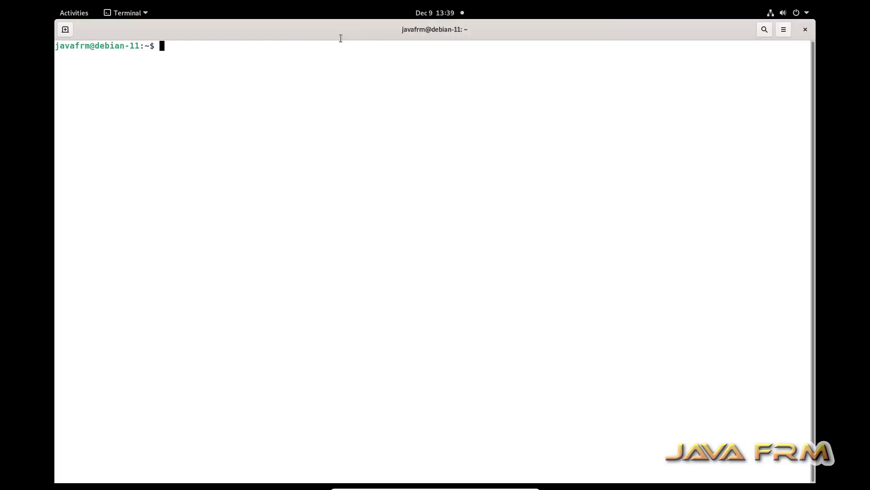
# Run df -kh and cat /etc/debian_version, showing version 11.8.
pyautogui.write('df -kh')
pyautogui.press('Return')
pyautogui.write('cat /eetc')
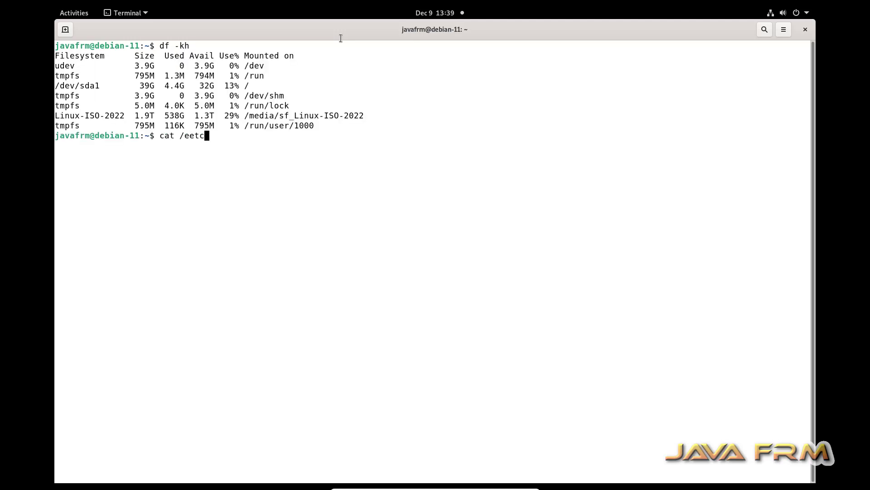
pyautogui.press('BackSpace')
pyautogui.press('BackSpace')
pyautogui.write('tc/de')
pyautogui.press('Tab')
pyautogui.press('Tab')
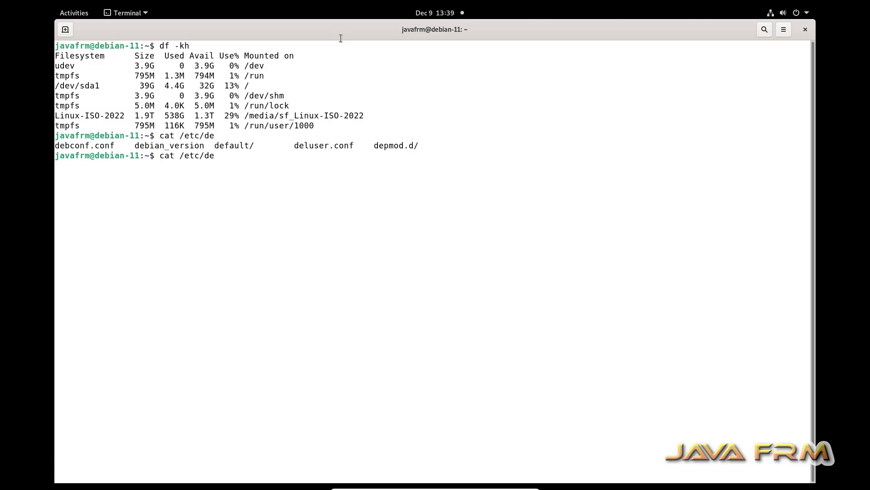
pyautogui.write('bi')
pyautogui.press('Tab')
pyautogui.press('Return')
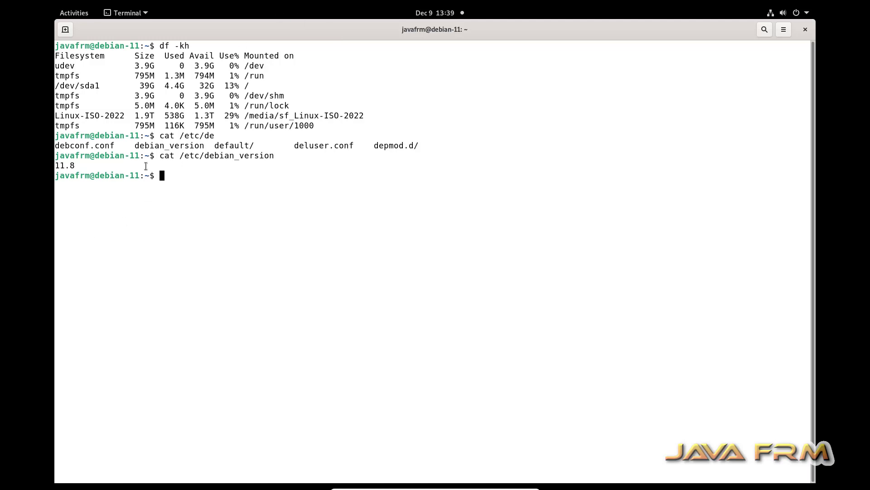
# Copy the entire terminal output.
pyautogui.moveTo(164, 178); pyautogui.dragTo(22, 42)
pyautogui.rightClick(88, 69)
pyautogui.click(121, 83)
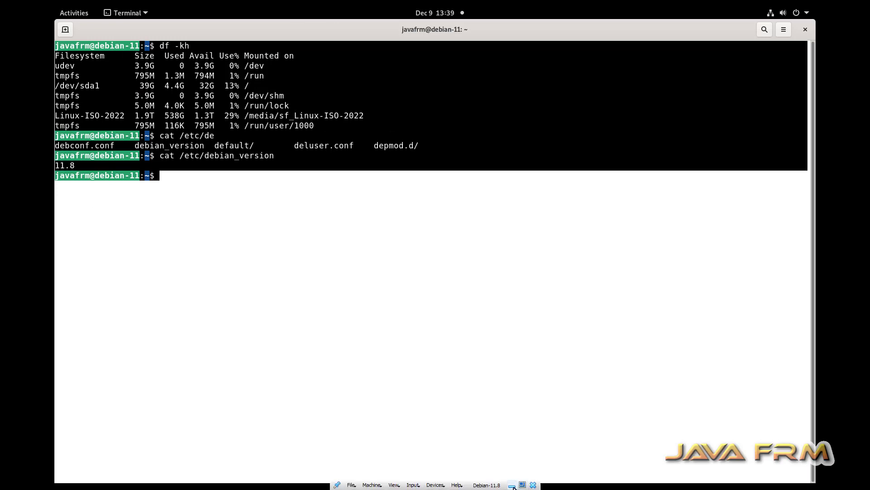
# Paste the Debian terminal transcript into a new Notepad++ tab.
pyautogui.click(512, 486)
pyautogui.click(636, 480)
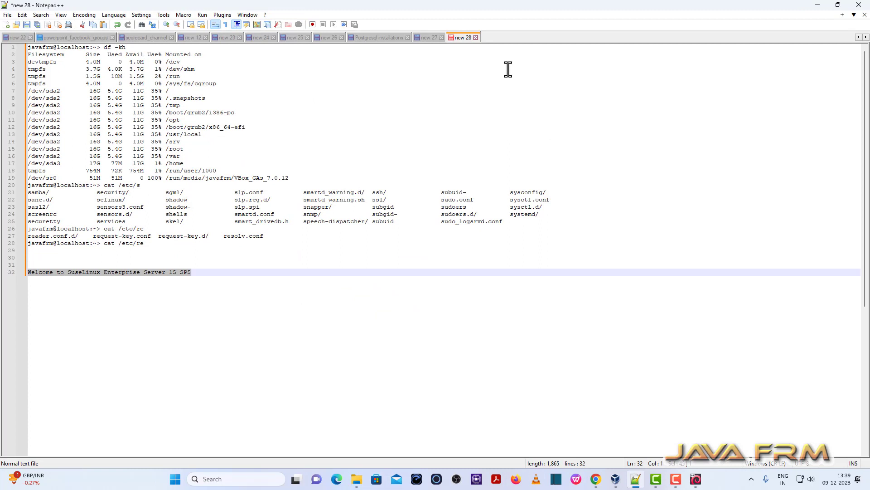
pyautogui.hotkey('ctrl', 'n')
pyautogui.hotkey('ctrl', 'v')
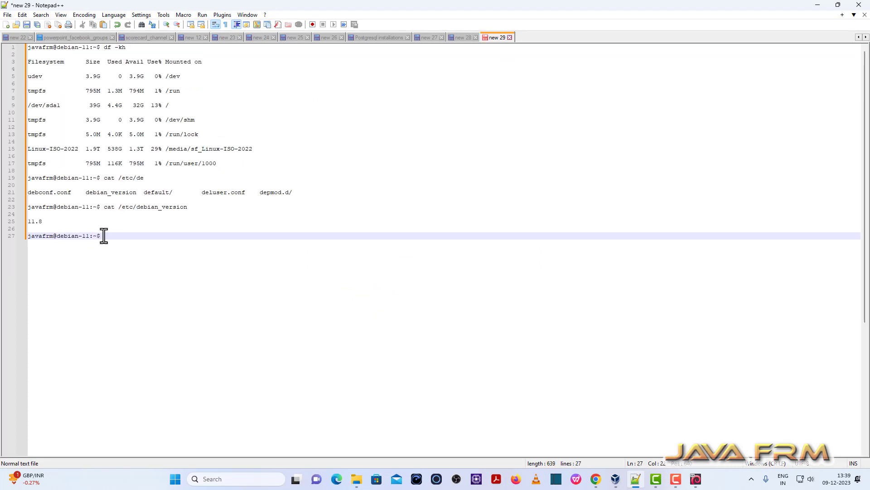
# Add the line 'Welcome to Debian 11 Bulls Eye' below the transcript.
pyautogui.moveTo(103, 235); pyautogui.dragTo(29, 205)
pyautogui.click(158, 243)
pyautogui.press('Return')
pyautogui.press('Return')
pyautogui.press('Return')
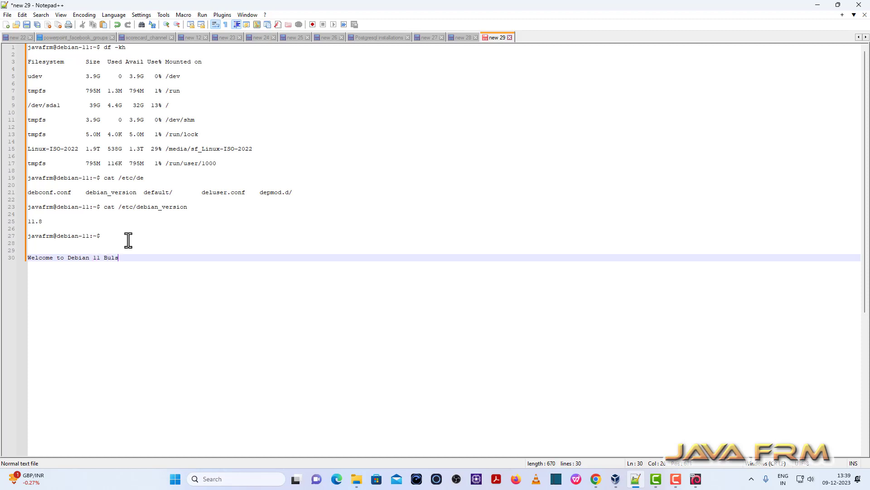
pyautogui.press('BackSpace')
pyautogui.write('ls Eye')
# Copy the 'Welcome to Debian 11 Bulls Eye' line and return to the Debian VM.
pyautogui.moveTo(139, 257); pyautogui.dragTo(23, 258)
pyautogui.rightClick(50, 257)
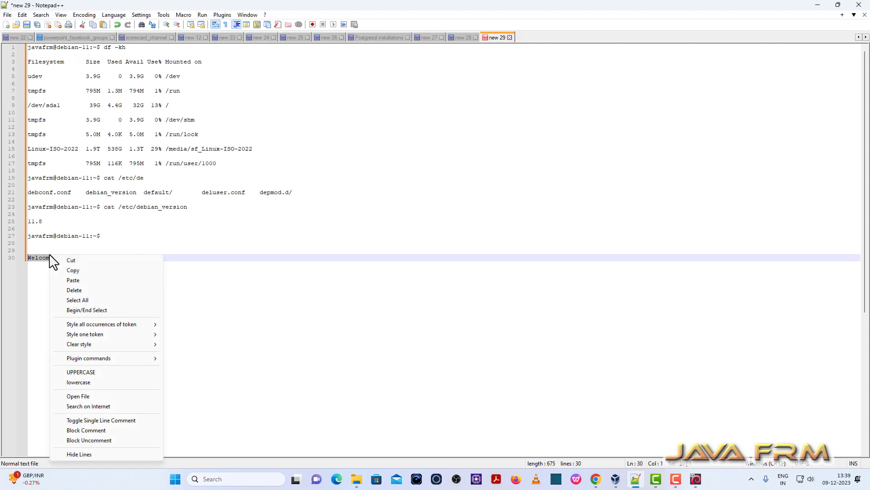
pyautogui.click(80, 270)
pyautogui.click(696, 480)
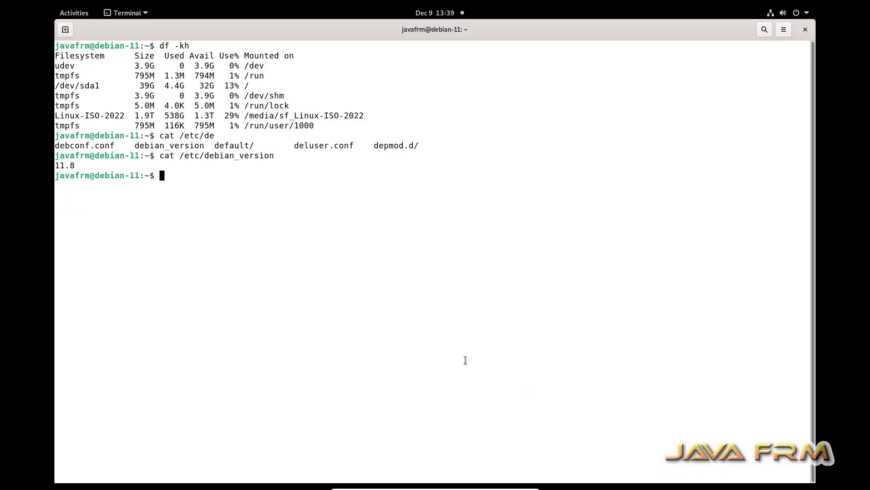
# Paste the Windows-copied welcome line into the VM terminal, run it, and close the terminal.
pyautogui.rightClick(292, 230)
pyautogui.click(323, 263)
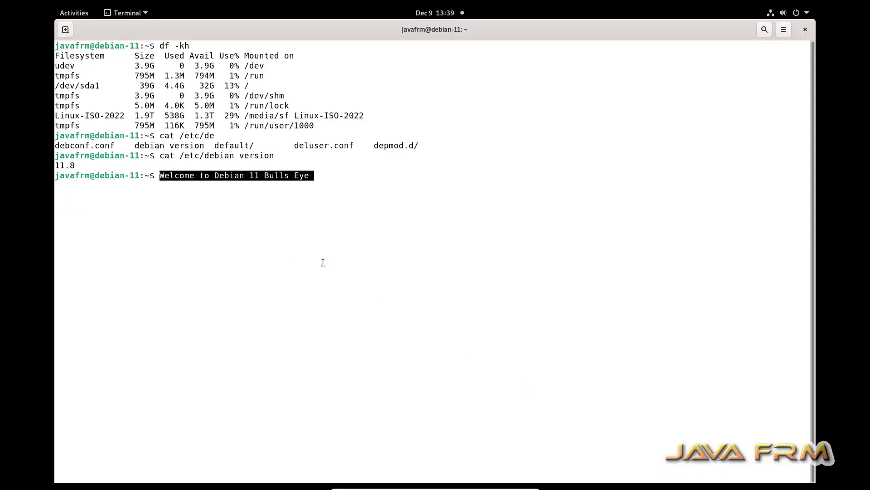
pyautogui.press('Return')
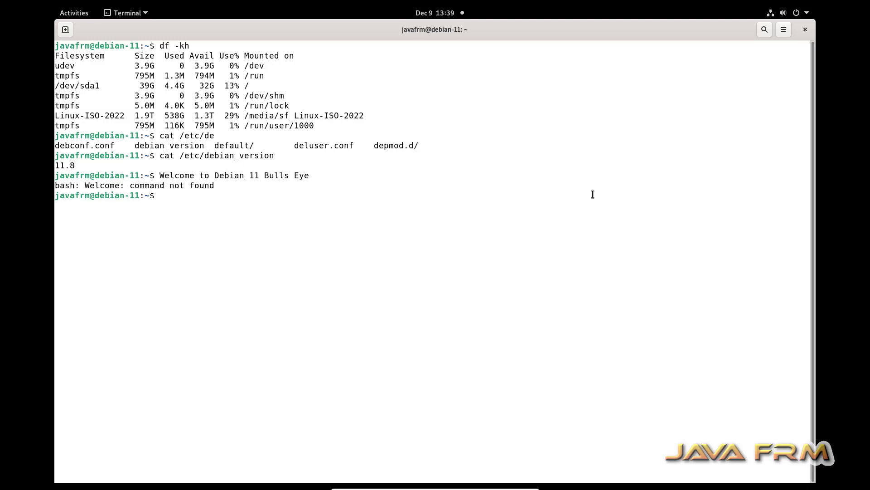
pyautogui.click(805, 30)
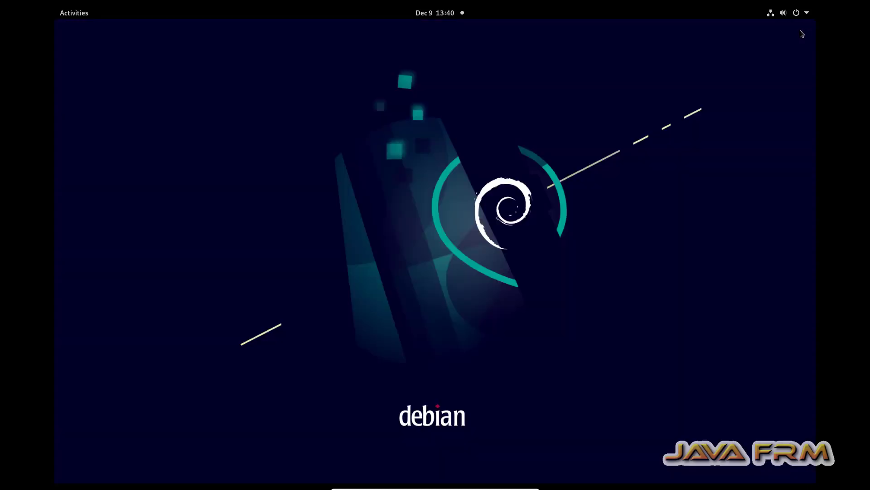
# Open Files and try the sf_Linux-ISO-2022 shared folder, dismissing the location error.
pyautogui.click(84, 13)
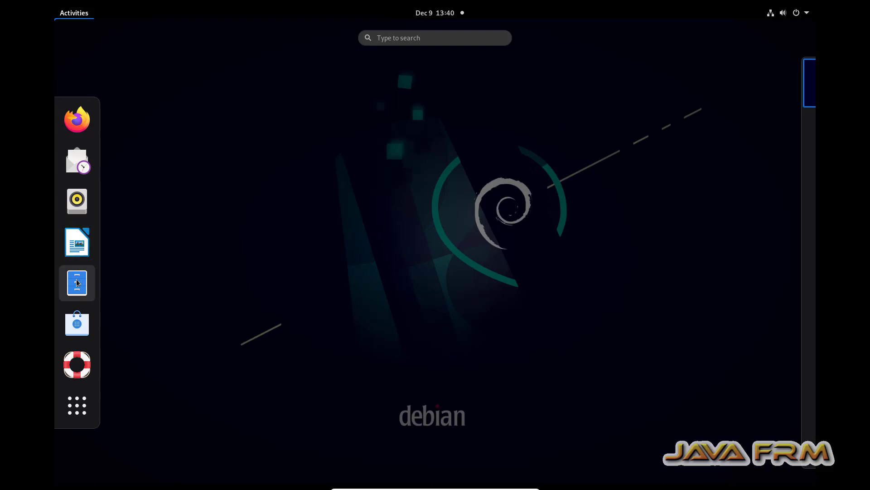
pyautogui.click(77, 283)
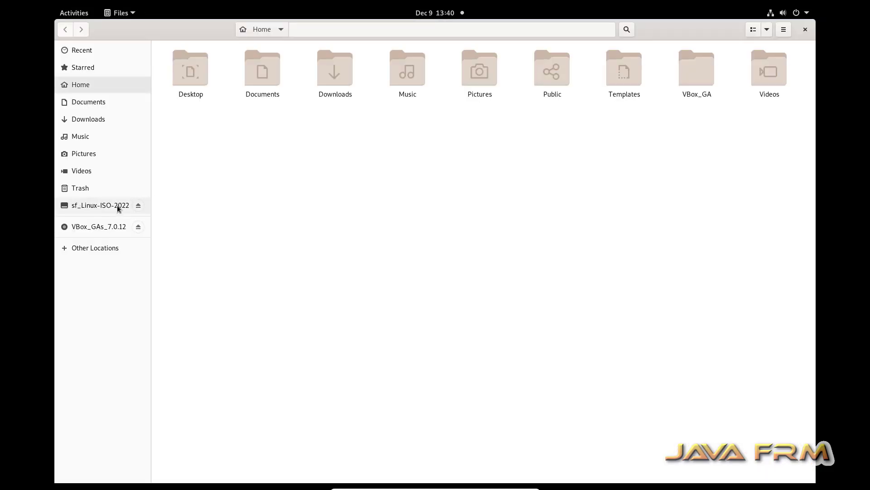
pyautogui.click(92, 209)
pyautogui.click(392, 276)
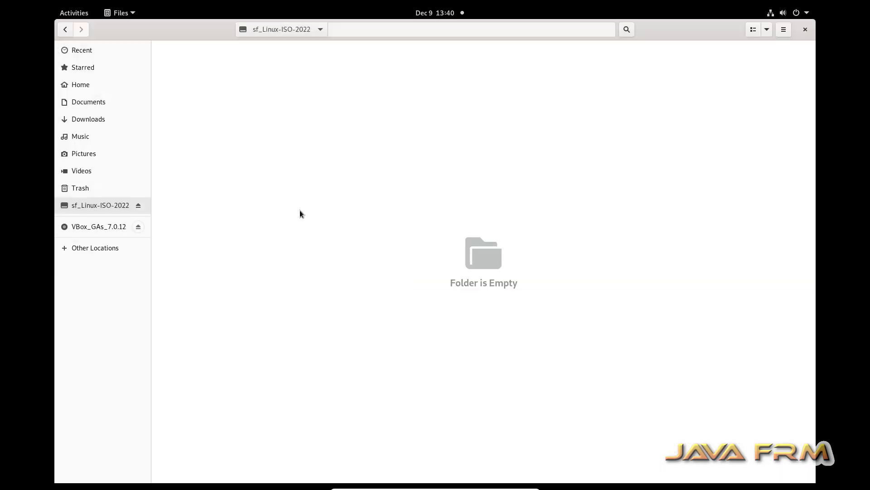
# Open a new terminal from the Home folder.
pyautogui.click(69, 86)
pyautogui.rightClick(269, 151)
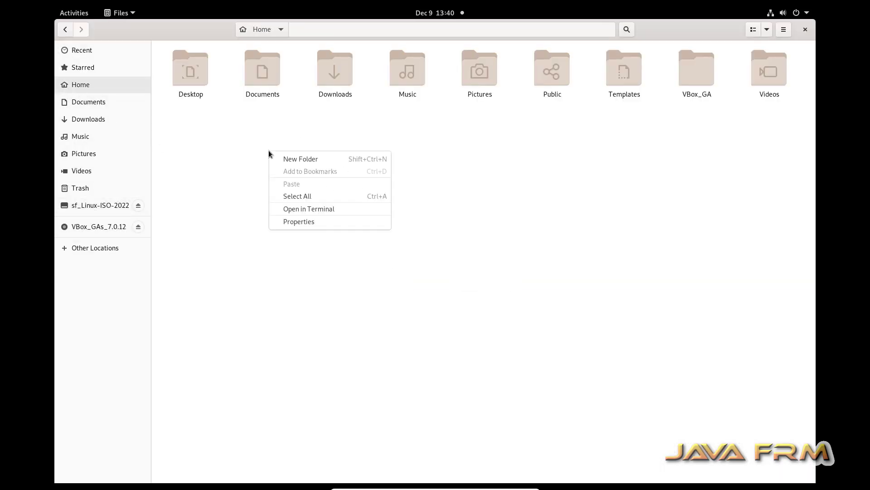
pyautogui.click(323, 208)
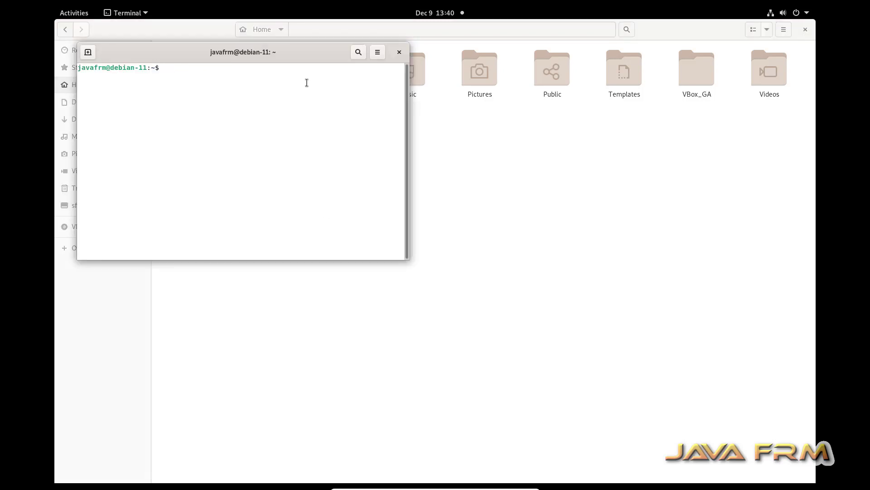
# Maximize the terminal, enlarge its text and become root with su.
pyautogui.doubleClick(296, 54)
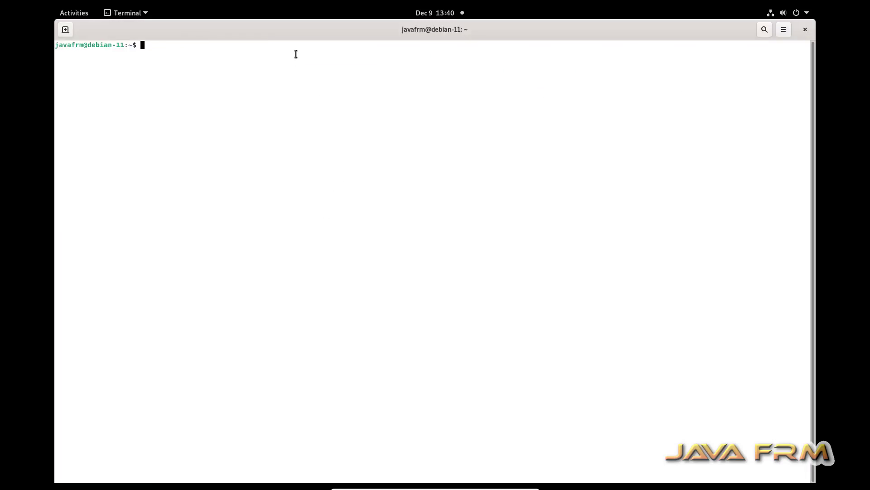
pyautogui.hotkey('ctrl', '+')
pyautogui.hotkey('ctrl', '+')
pyautogui.write('su')
pyautogui.press('Return')
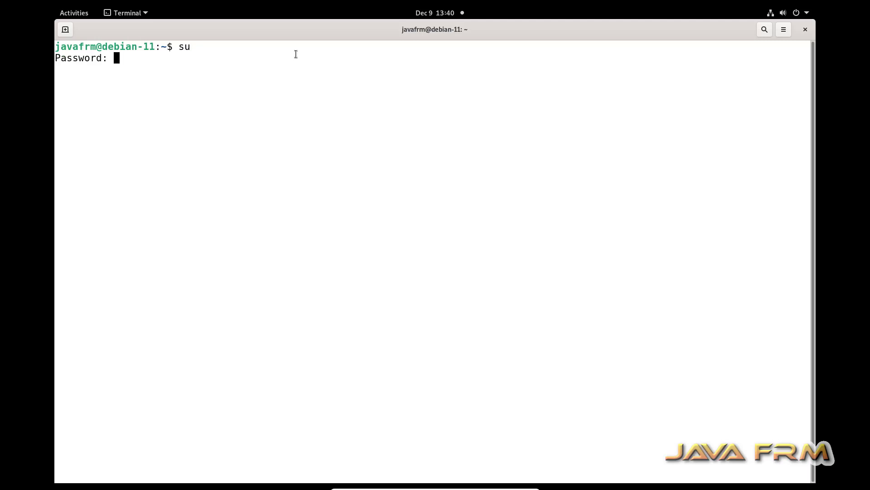
pyautogui.press('Return')
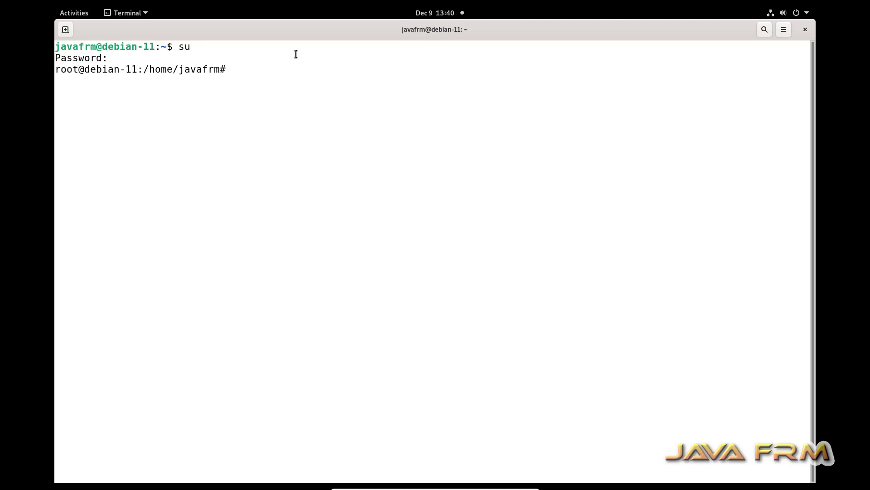
# Change into /media and list its contents.
pyautogui.write('cd /mei')
pyautogui.press('BackSpace')
pyautogui.press('Tab')
pyautogui.press('Return')
pyautogui.write('ls')
pyautogui.press('Return')
# List the ISO files in sf_Linux-ISO-2022, then close the terminal.
pyautogui.write('cd sf')
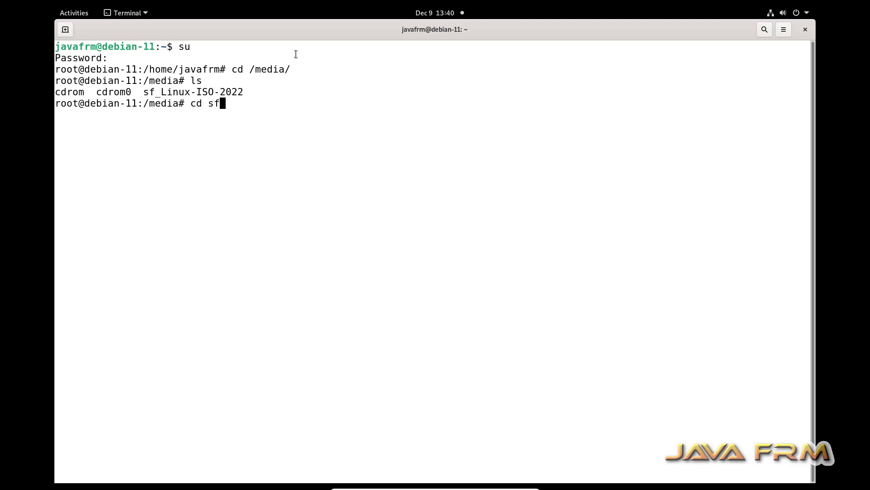
pyautogui.press('Tab')
pyautogui.press('Return')
pyautogui.write('ls')
pyautogui.press('Return')
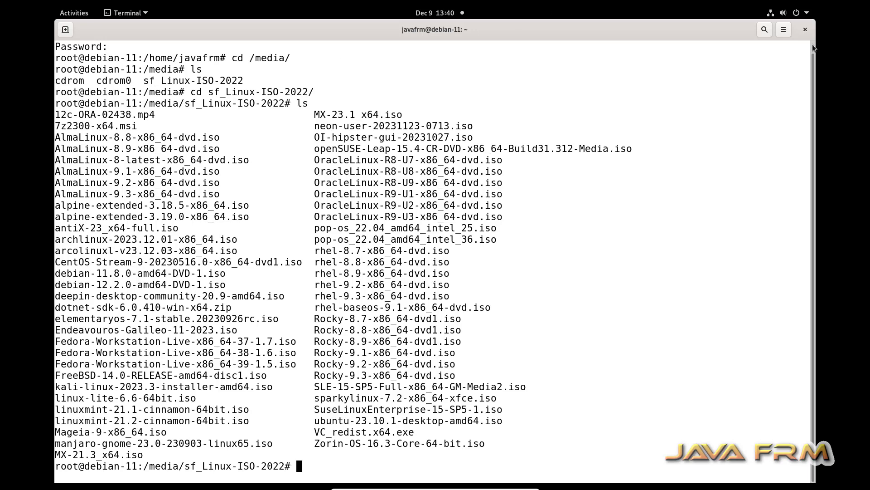
pyautogui.click(805, 29)
pyautogui.click(479, 275)
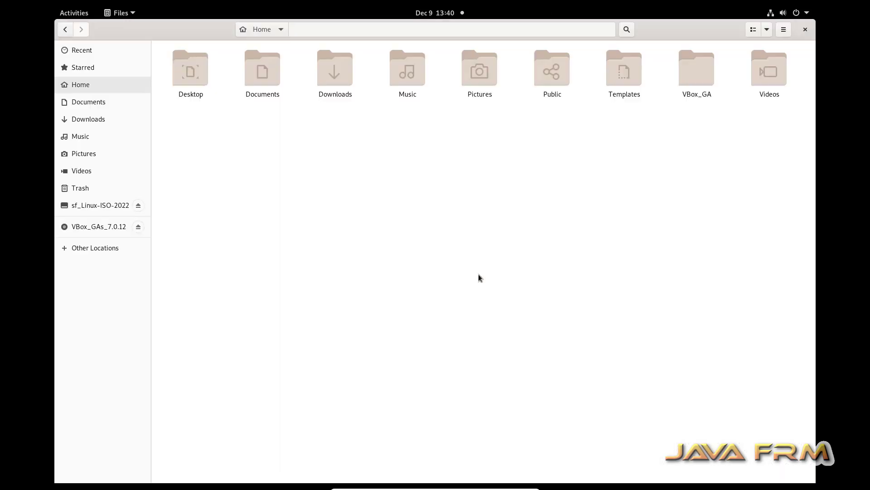
# Close the guest's Files window and bring Notepad++ forward on the Windows host.
pyautogui.click(805, 29)
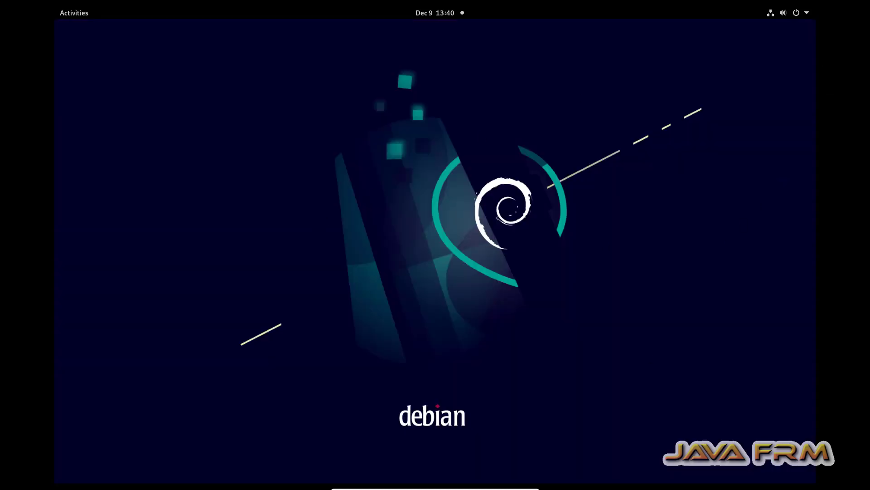
pyautogui.click(517, 485)
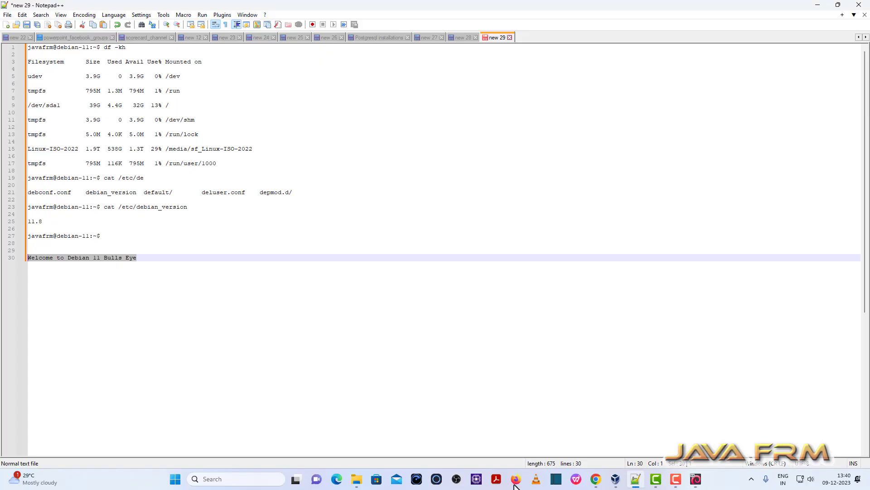